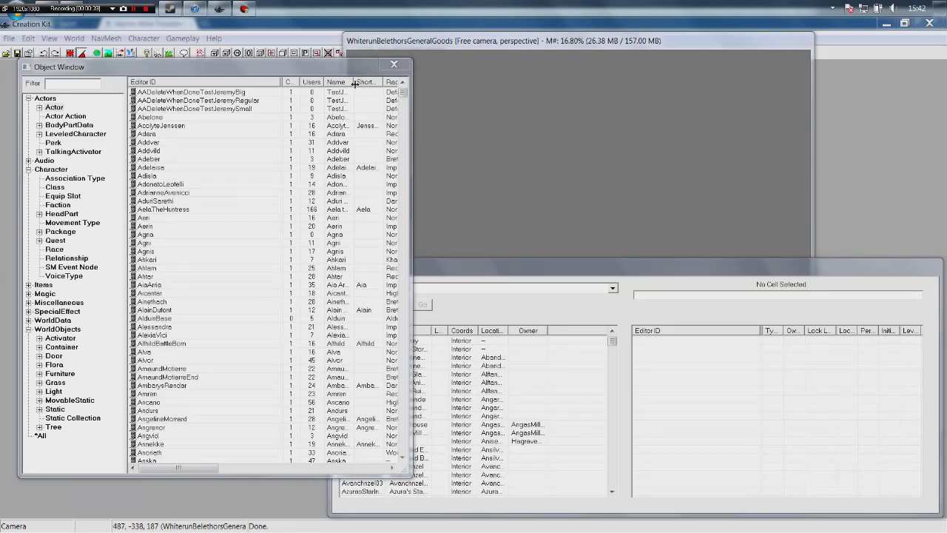
pyautogui.click(9, 40)
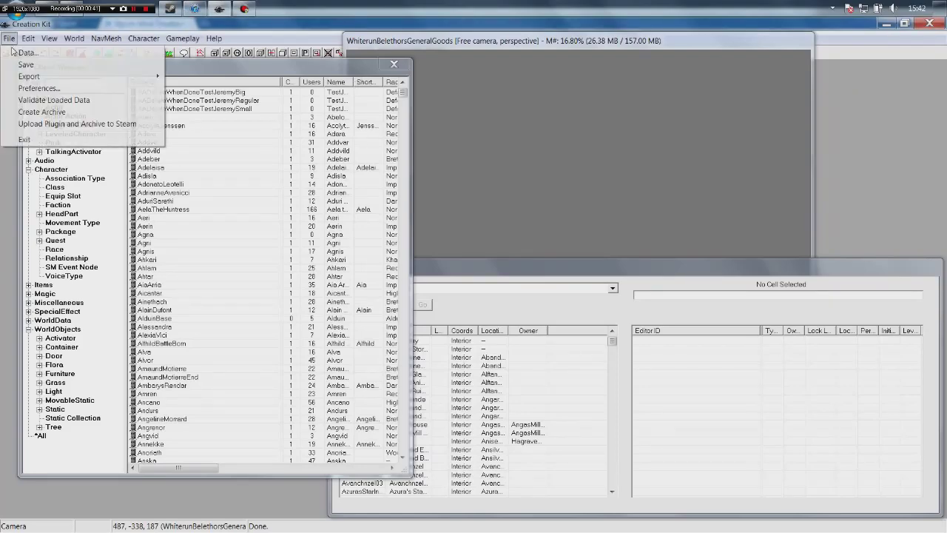
pyautogui.click(23, 53)
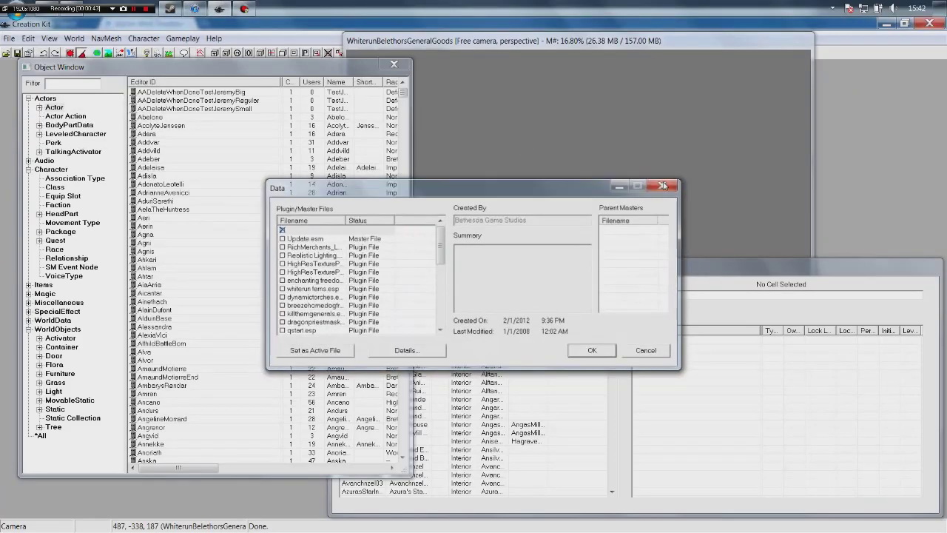
pyautogui.click(663, 185)
# Step: List the Container objects under WorldObjects and filter them by "mercha"
pyautogui.moveTo(205, 72); pyautogui.dragTo(177, 75)
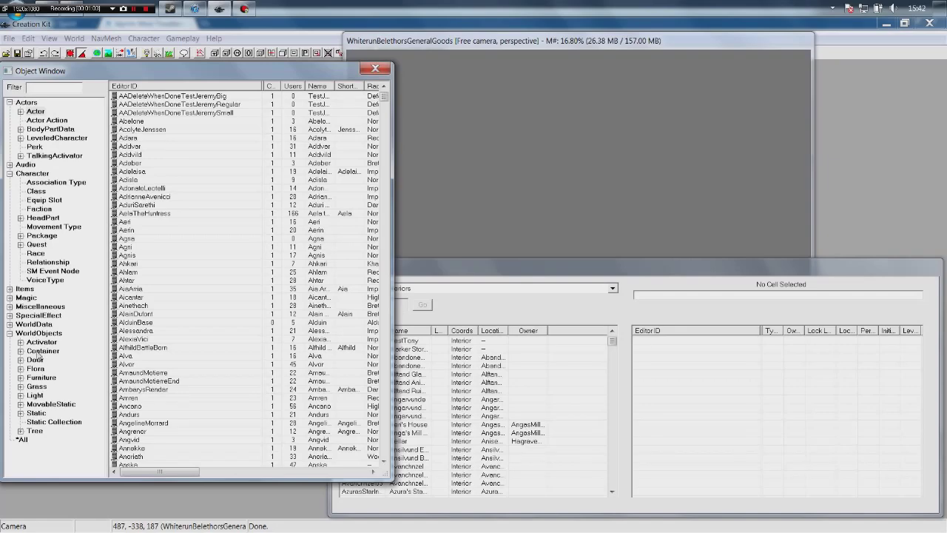
pyautogui.click(42, 351)
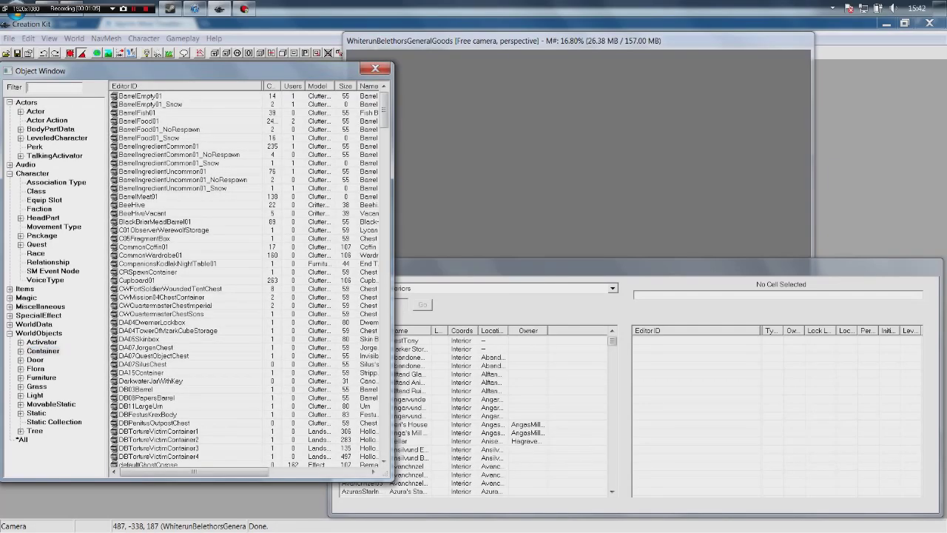
pyautogui.write('mar')
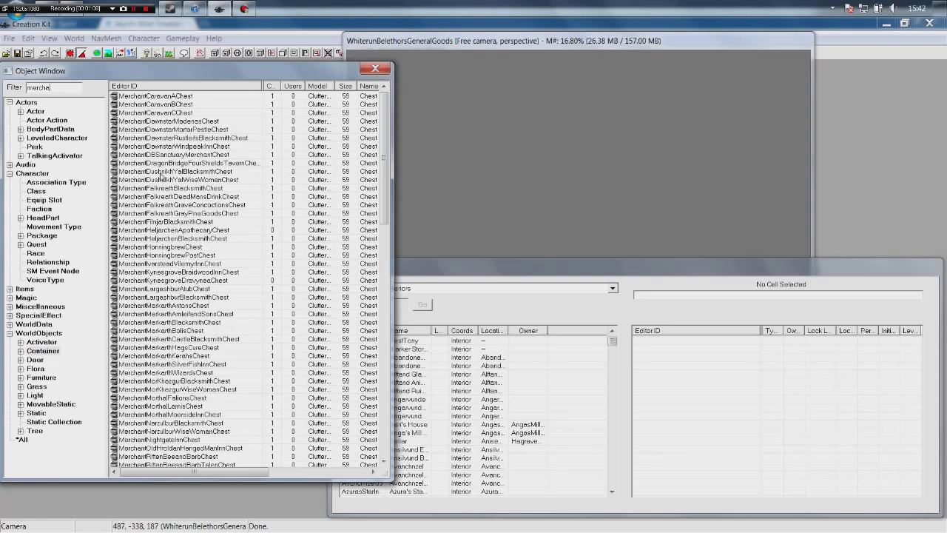
# Step: Find the MerchantSolitudeBlacksmith container among the merchant chests and duplicate it
pyautogui.click(162, 171)
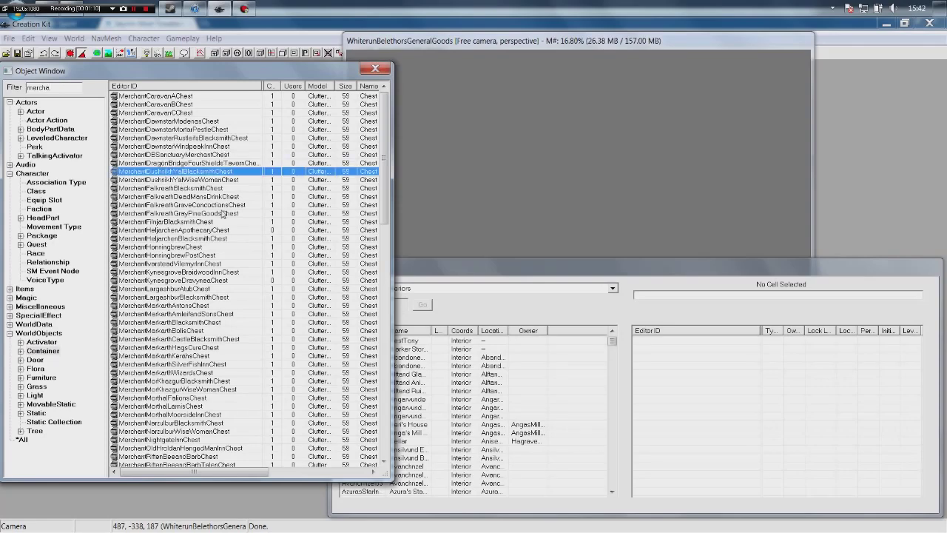
pyautogui.scroll(-15, 224, 212)
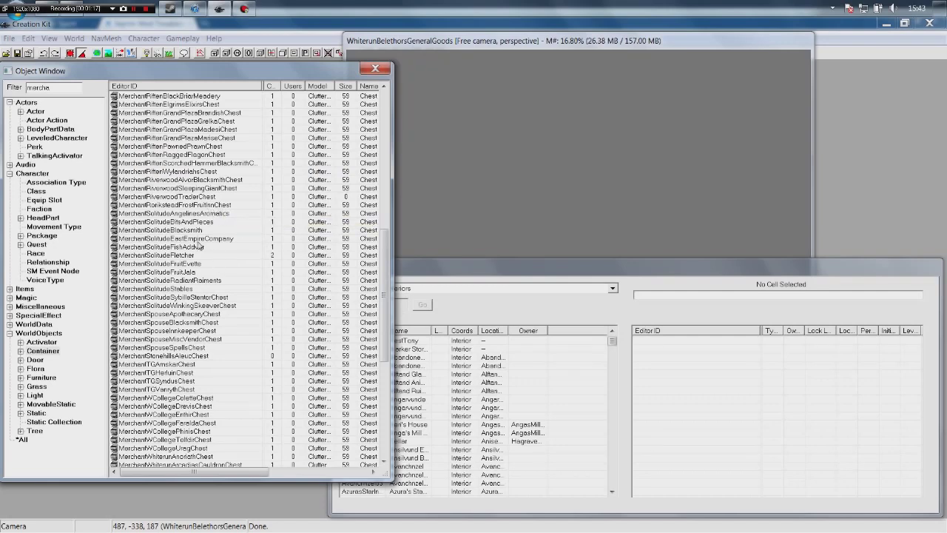
pyautogui.click(183, 231)
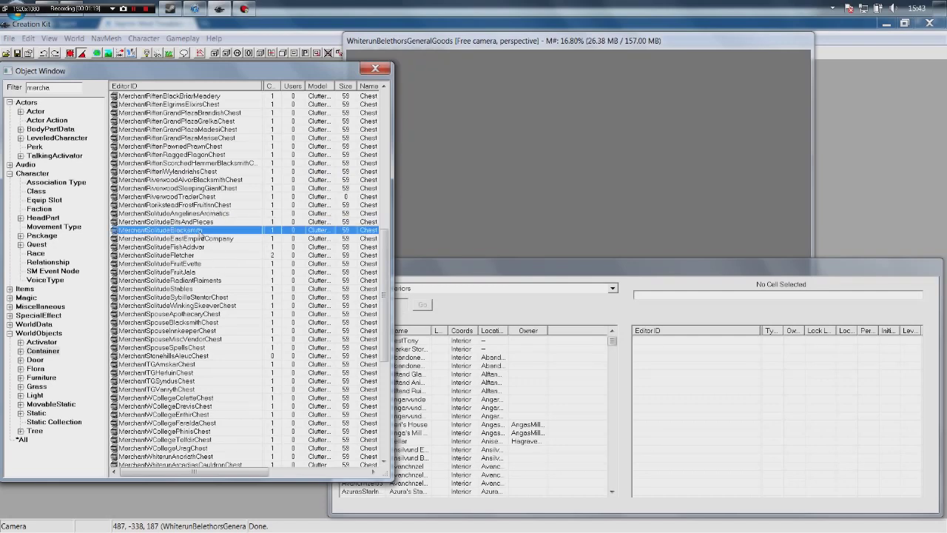
pyautogui.rightClick(206, 232)
pyautogui.click(237, 256)
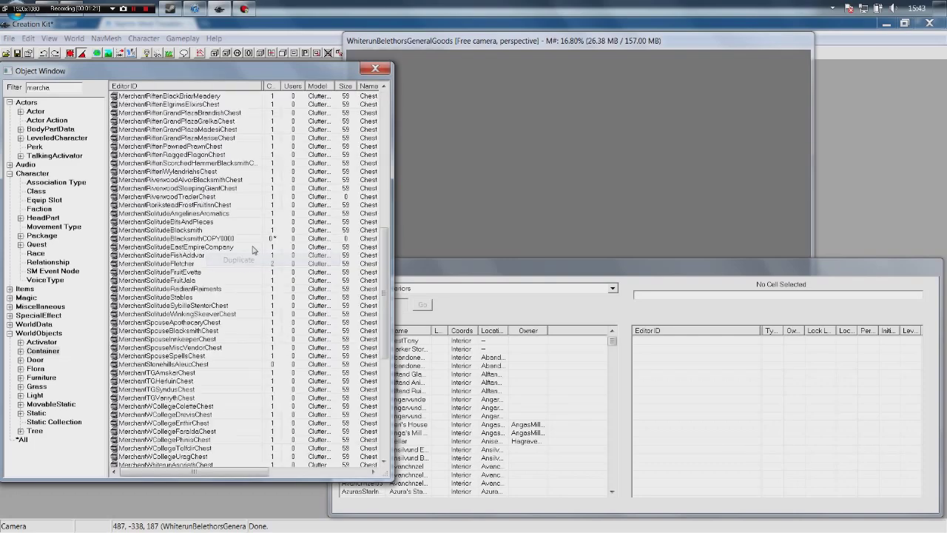
# Step: Open the duplicated Solitude blacksmith container for editing and change its ID to NewMerchantChest
pyautogui.click(221, 240)
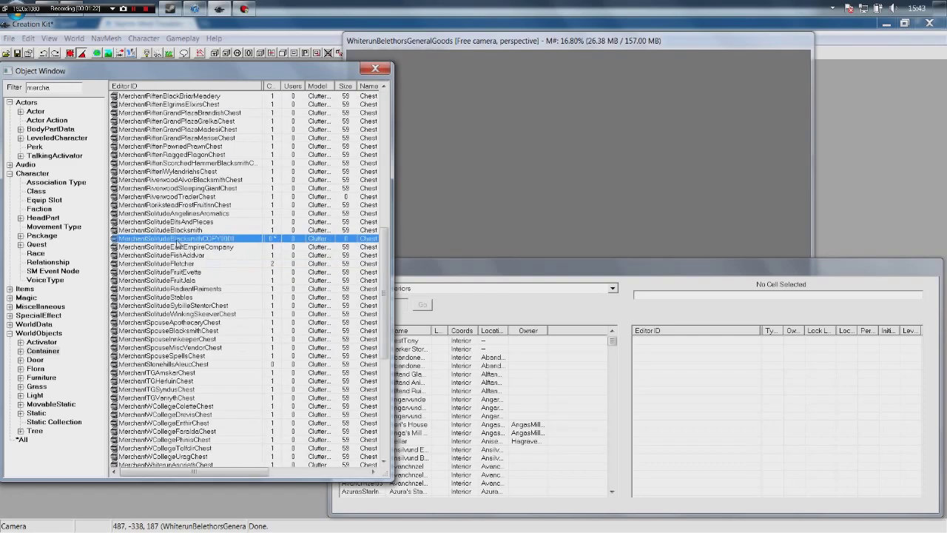
pyautogui.rightClick(239, 239)
pyautogui.click(265, 257)
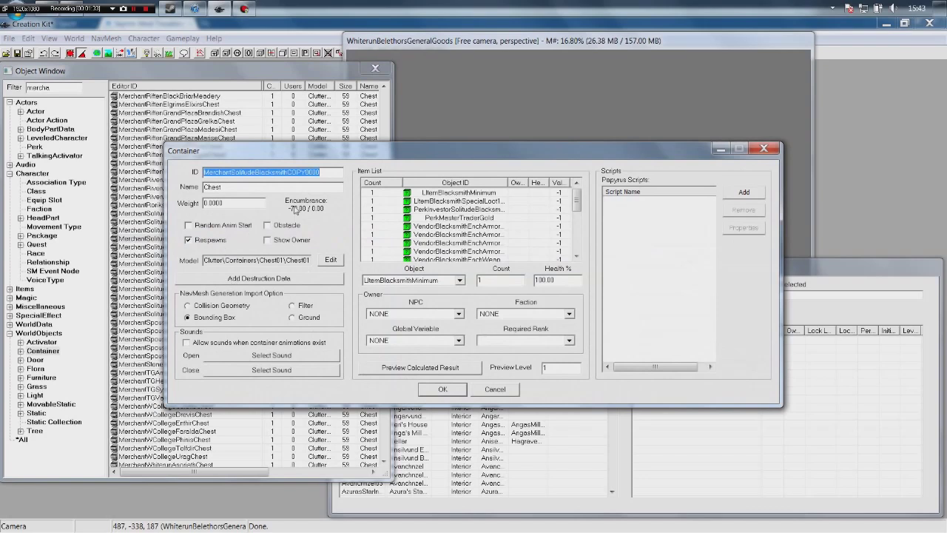
pyautogui.write('NewMe')
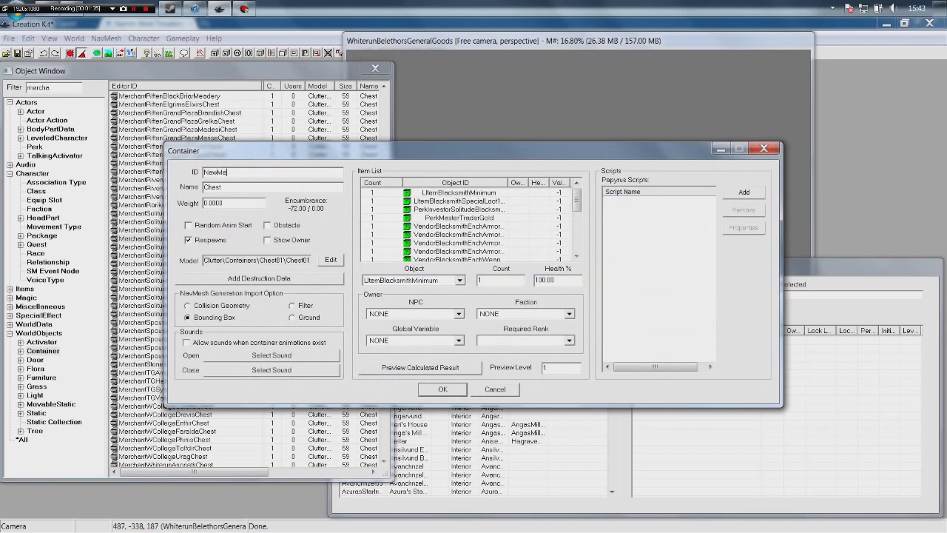
pyautogui.write('rchantChest')
pyautogui.moveTo(459, 152); pyautogui.dragTo(428, 135)
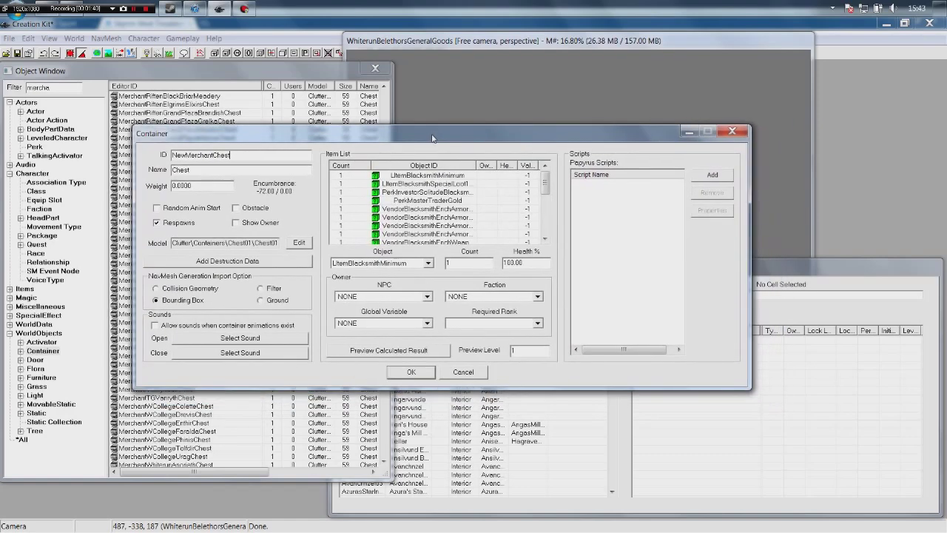
# Step: Preview the chest's calculated contents at level 30 and look through the whole item list
pyautogui.moveTo(544, 185)
pyautogui.mouseDown()
pyautogui.moveTo(544, 213)
pyautogui.moveTo(539, 177)
pyautogui.mouseUp()
pyautogui.doubleClick(514, 350)
pyautogui.write('30')
pyautogui.click(428, 350)
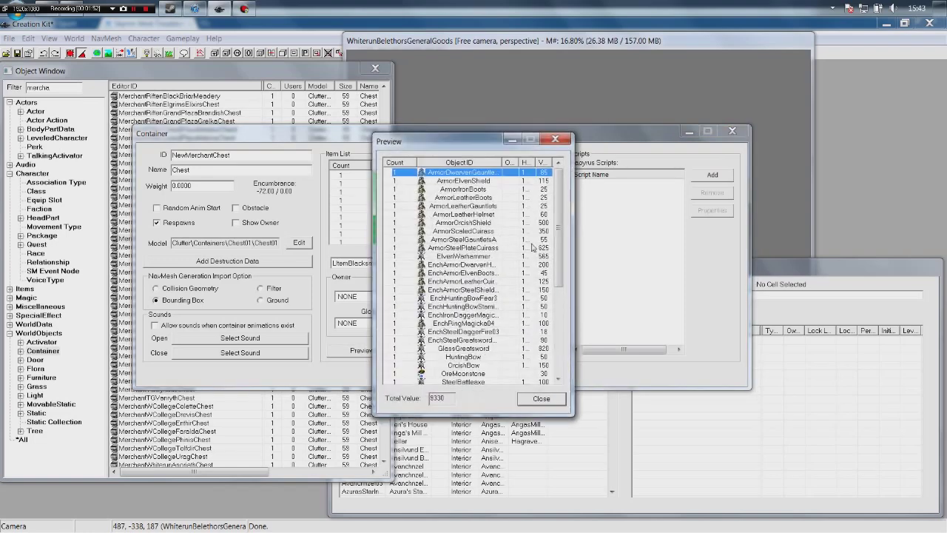
pyautogui.moveTo(562, 229); pyautogui.dragTo(573, 340)
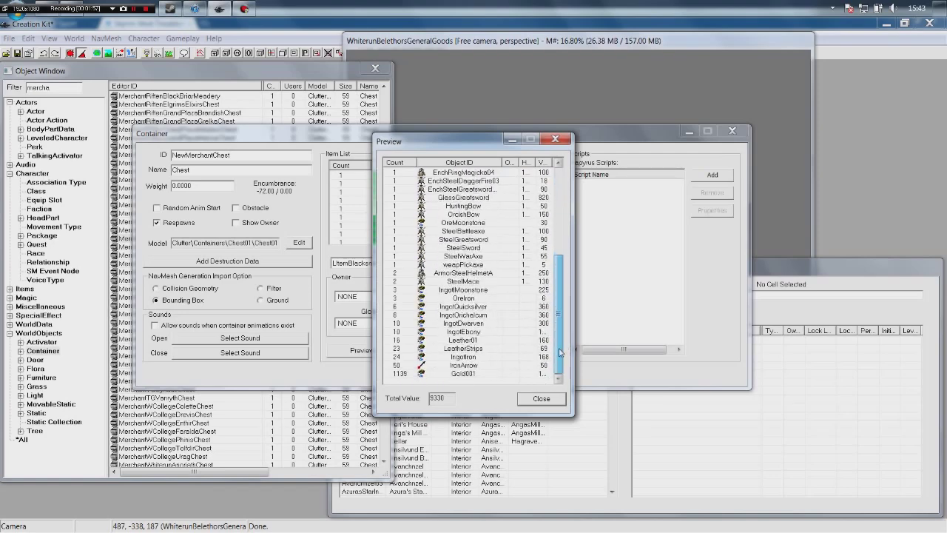
pyautogui.scroll(3, 558, 261)
pyautogui.scroll(3, 557, 261)
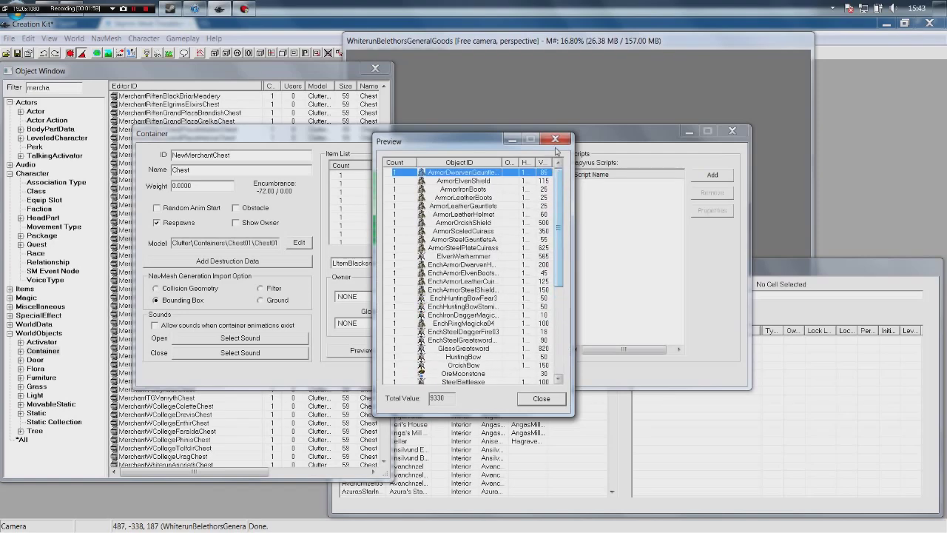
pyautogui.click(555, 139)
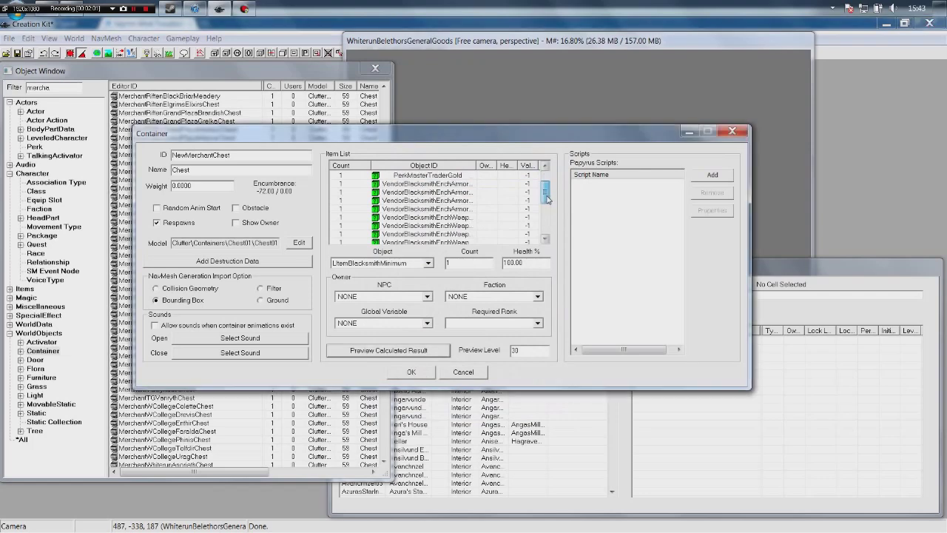
# Step: Set the count of the VendorGoldBlacksmith entry in the chest's item list to 4
pyautogui.scroll(-3, 551, 192)
pyautogui.click(452, 218)
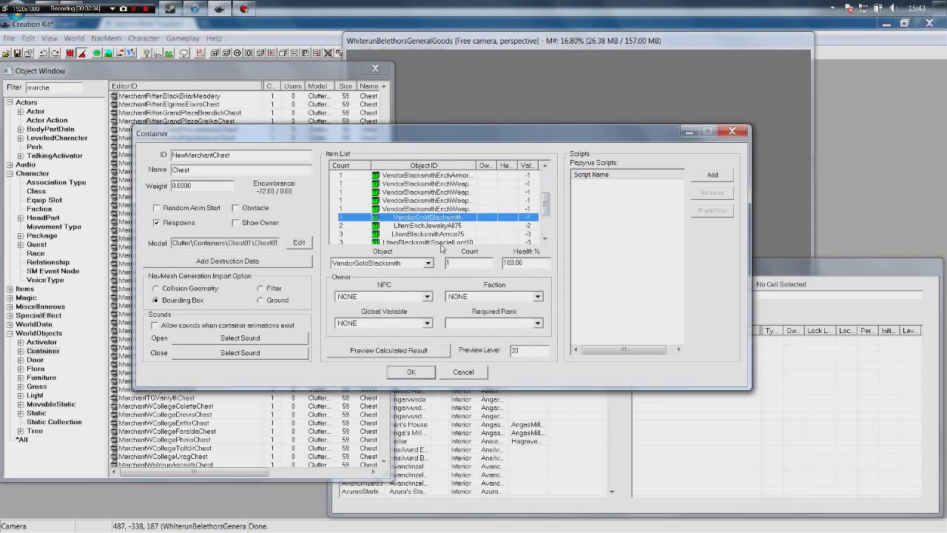
pyautogui.doubleClick(450, 262)
pyautogui.write('4')
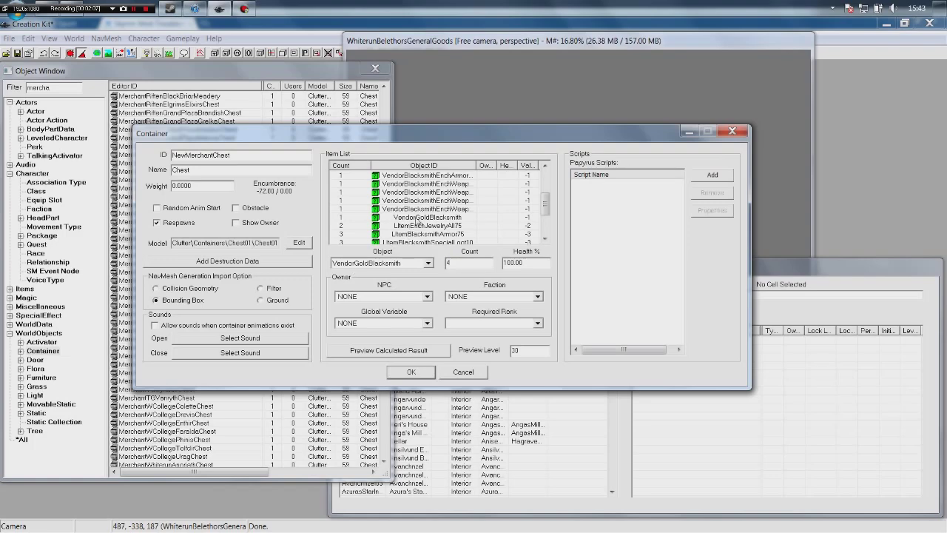
pyautogui.click(419, 220)
# Step: Preview the chest's calculated contents again to check the amount of gold, and close the preview
pyautogui.click(426, 351)
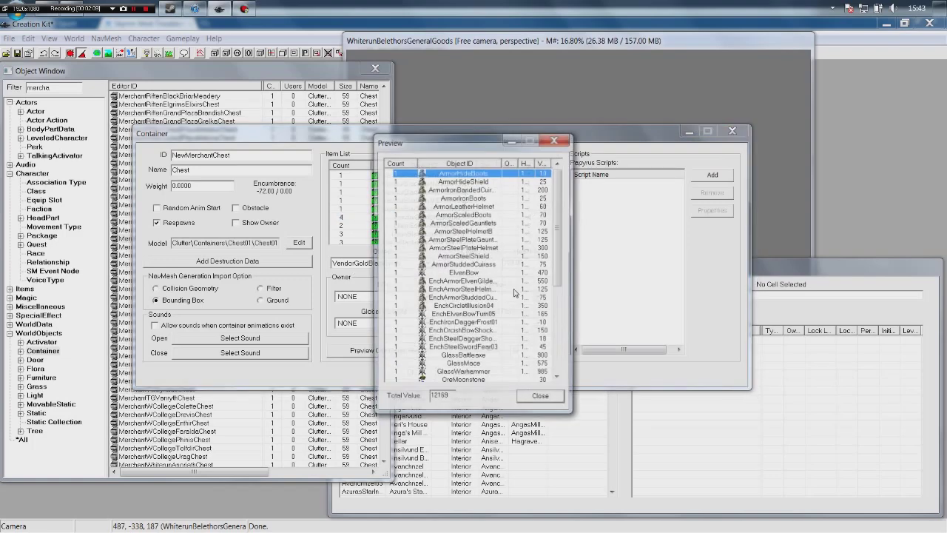
pyautogui.scroll(-3, 558, 359)
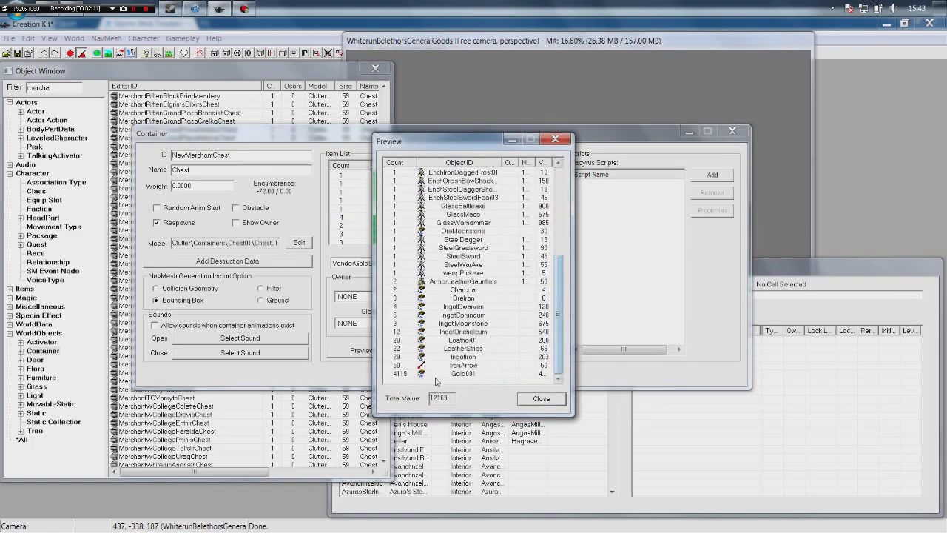
pyautogui.click(446, 376)
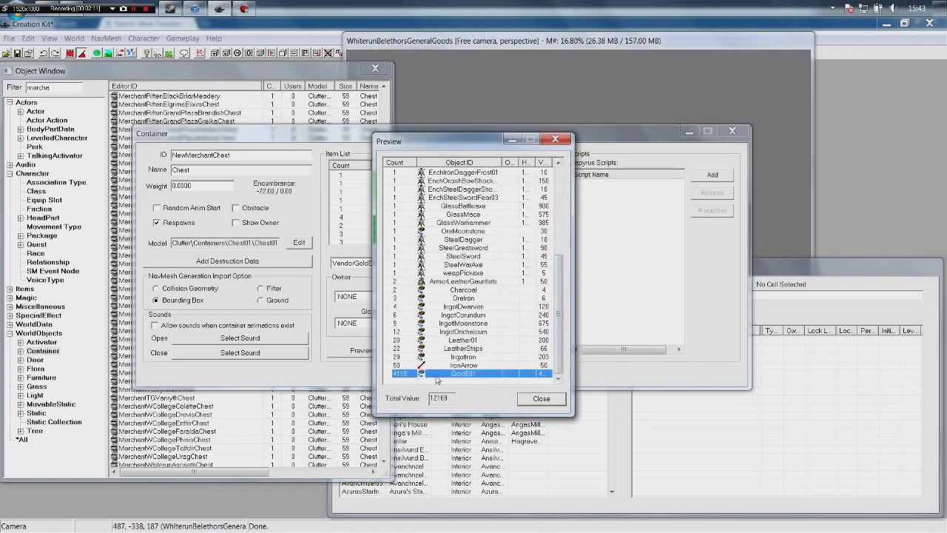
pyautogui.click(531, 402)
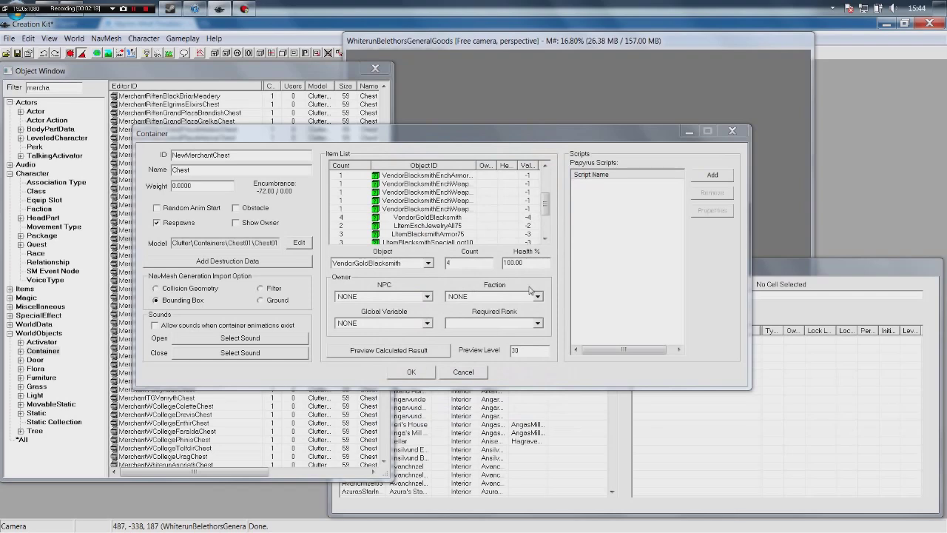
# Step: Add a new entry to the chest's item list with AkaviriKatana as its object and a count of 4
pyautogui.click(475, 218)
pyautogui.scroll(-2, 479, 226)
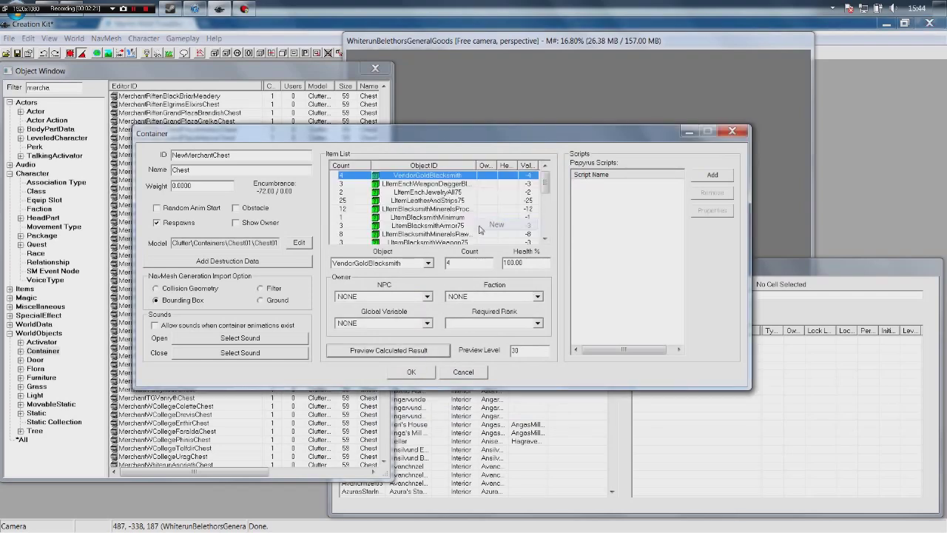
pyautogui.click(375, 263)
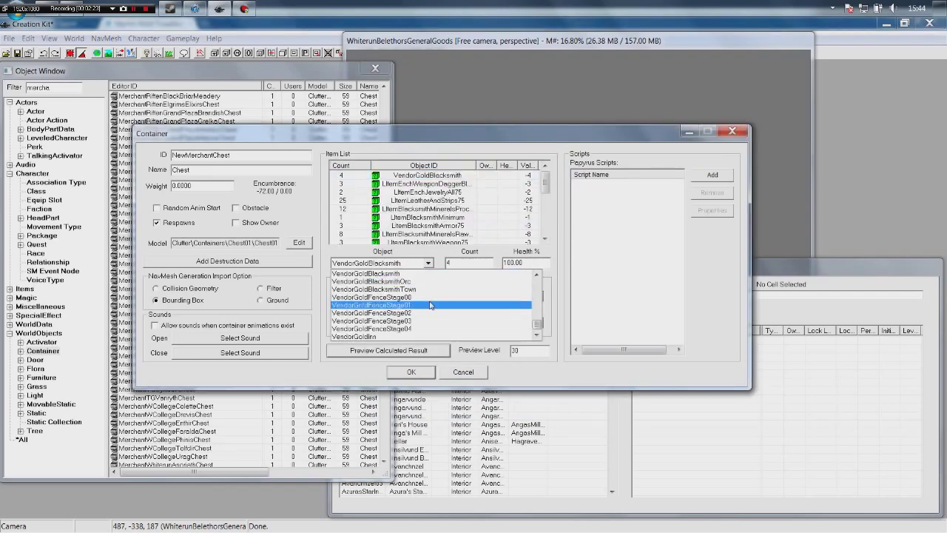
pyautogui.scroll(-3, 430, 306)
pyautogui.scroll(5, 430, 305)
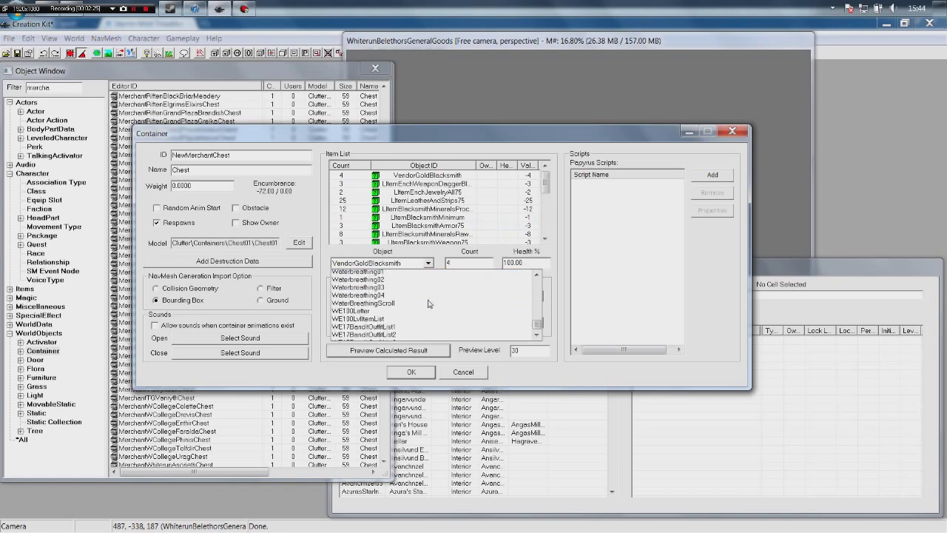
pyautogui.scroll(20, 457, 308)
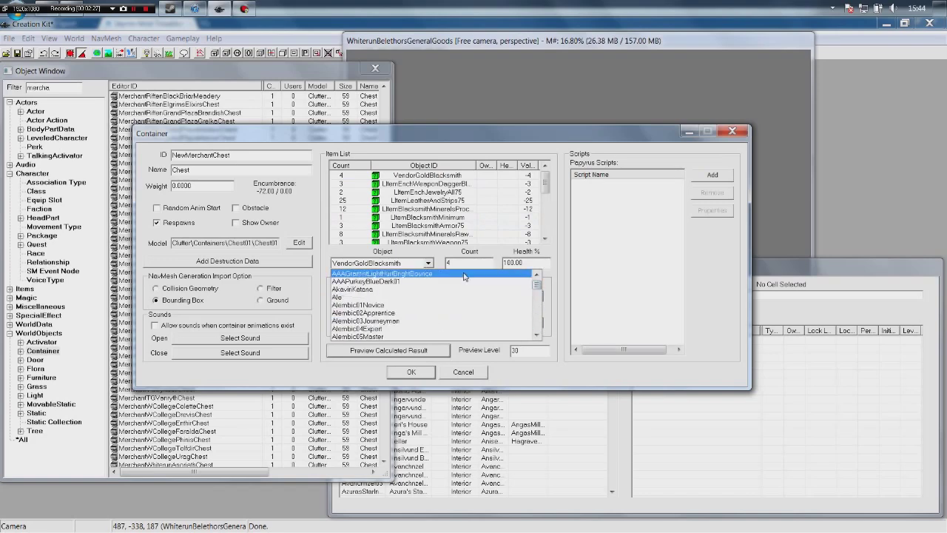
pyautogui.click(436, 289)
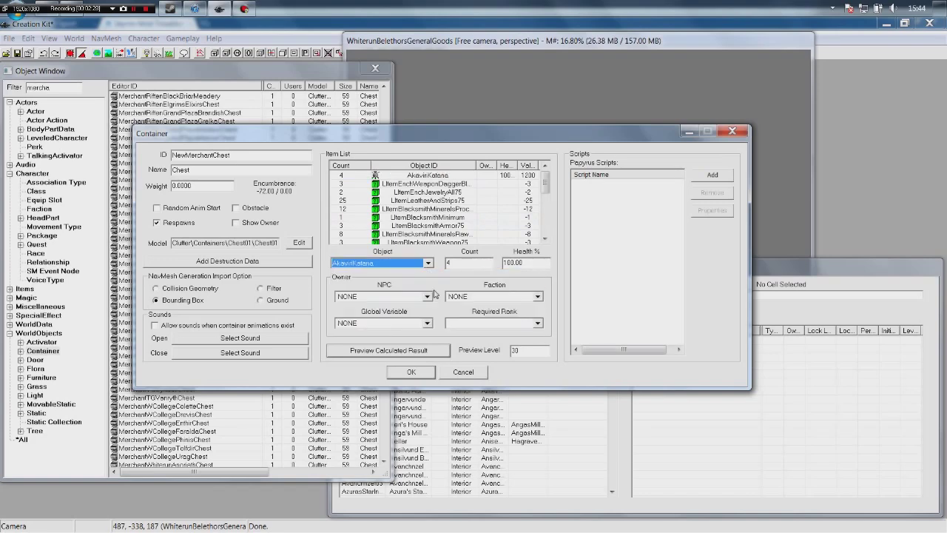
pyautogui.click(452, 193)
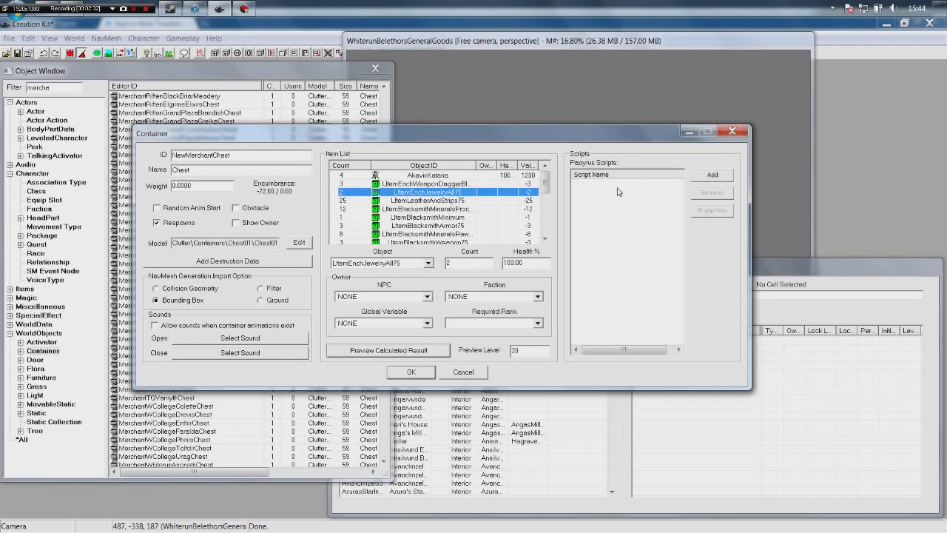
pyautogui.scroll(-1, 420, 221)
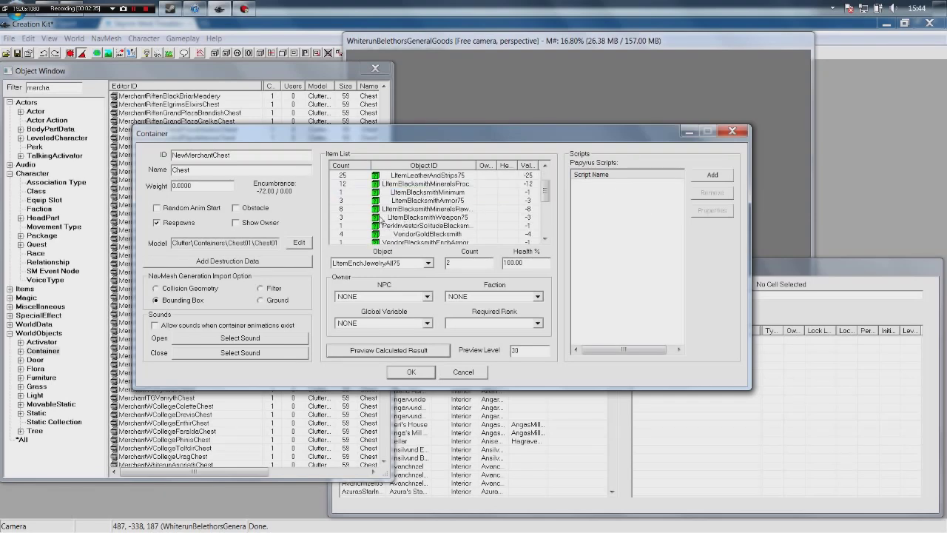
pyautogui.click(444, 210)
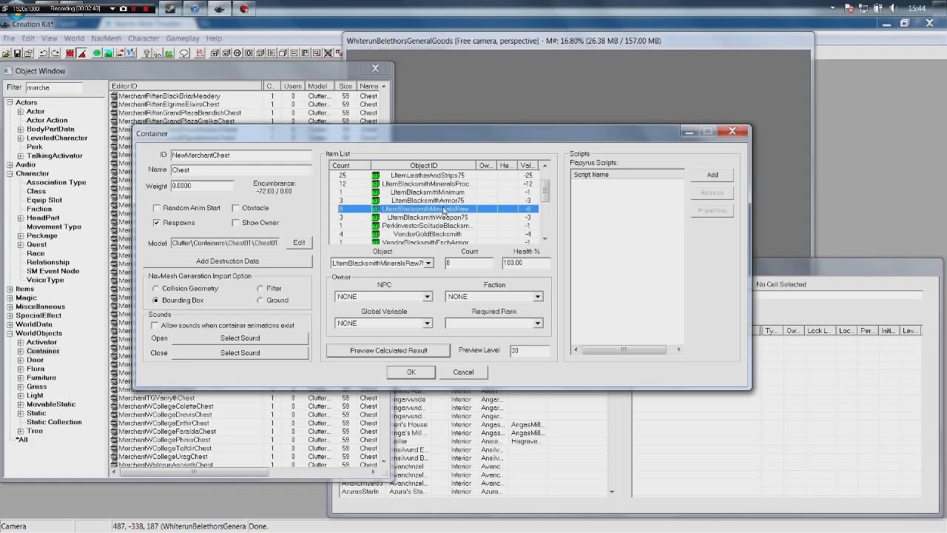
pyautogui.scroll(1, 444, 210)
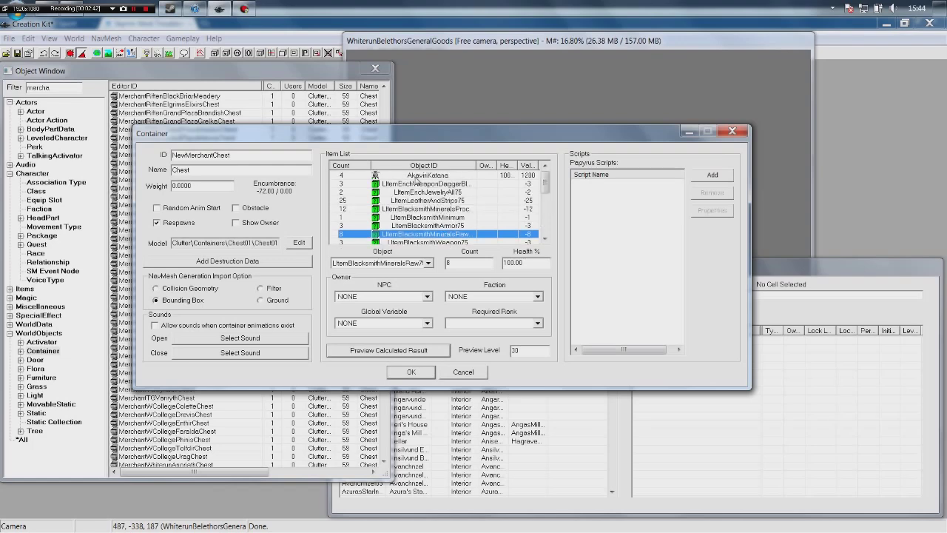
# Step: Save the edited container as NewMerchantChest, renaming the existing form instead of creating a new one
pyautogui.click(419, 176)
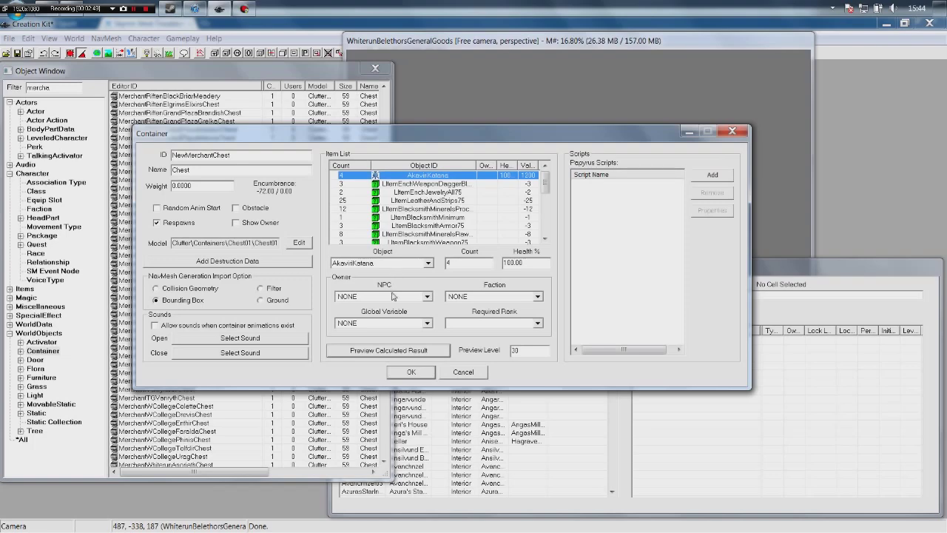
pyautogui.click(411, 372)
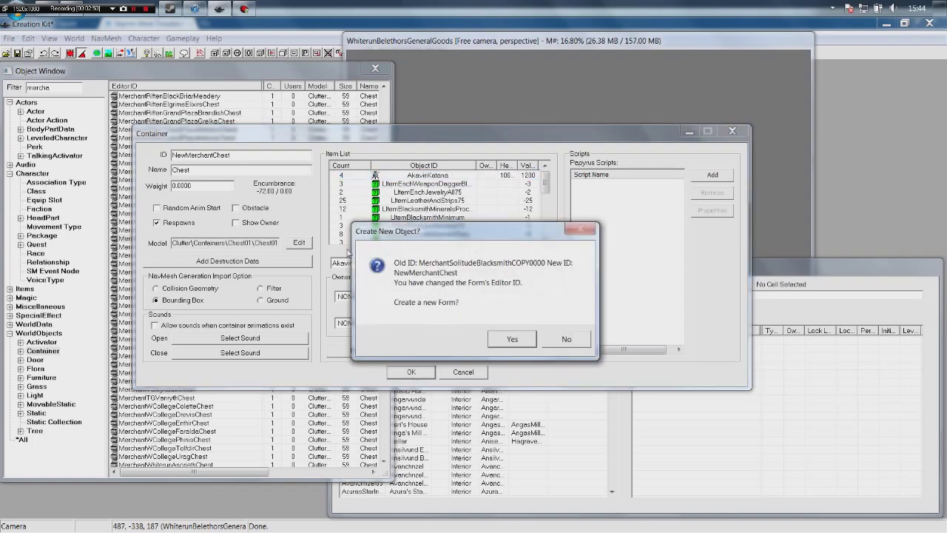
pyautogui.click(573, 342)
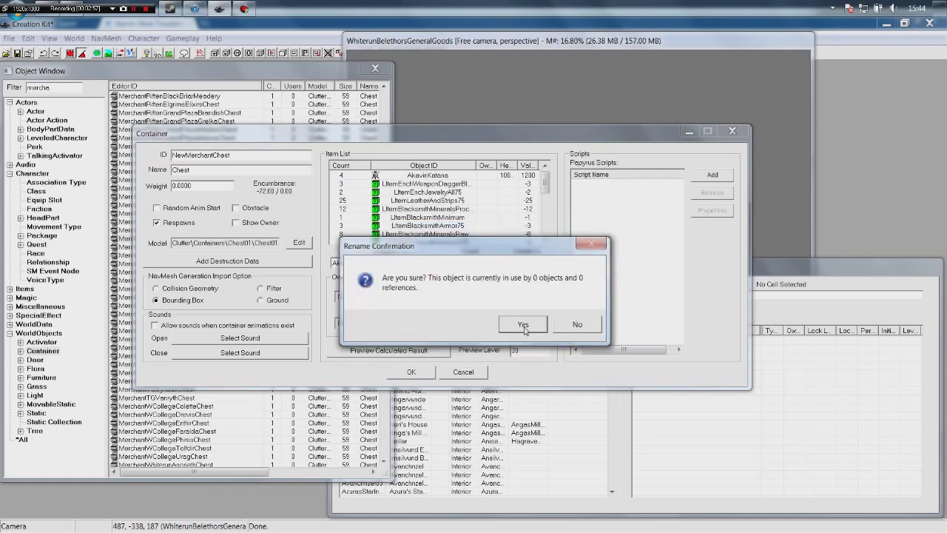
pyautogui.click(523, 325)
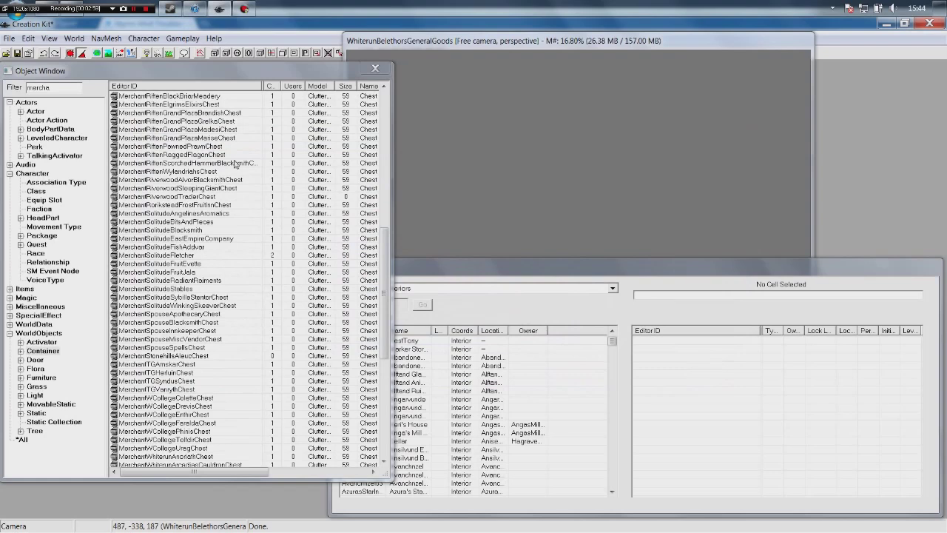
# Step: Find the WhiterunBelethorsGeneralGoods interior cell in the cell list and load it in the render window
pyautogui.click(536, 272)
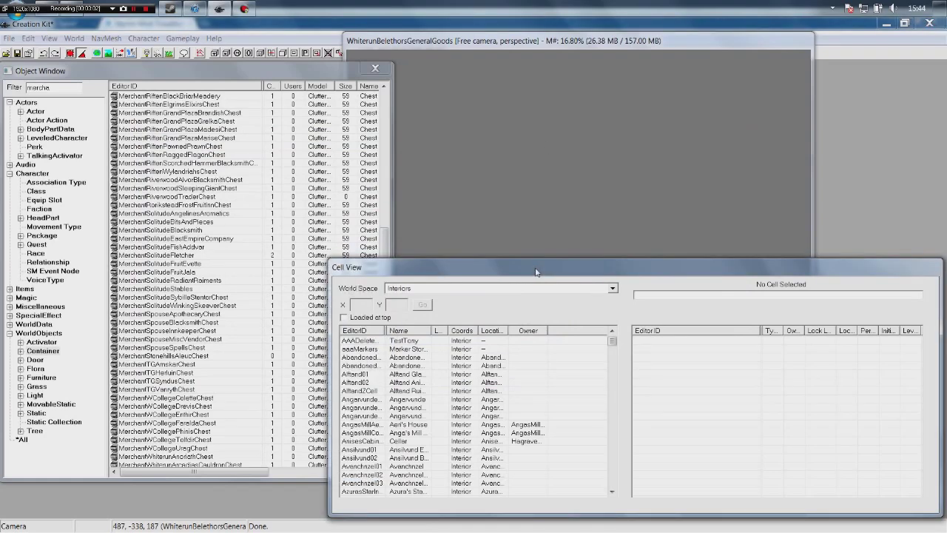
pyautogui.click(461, 373)
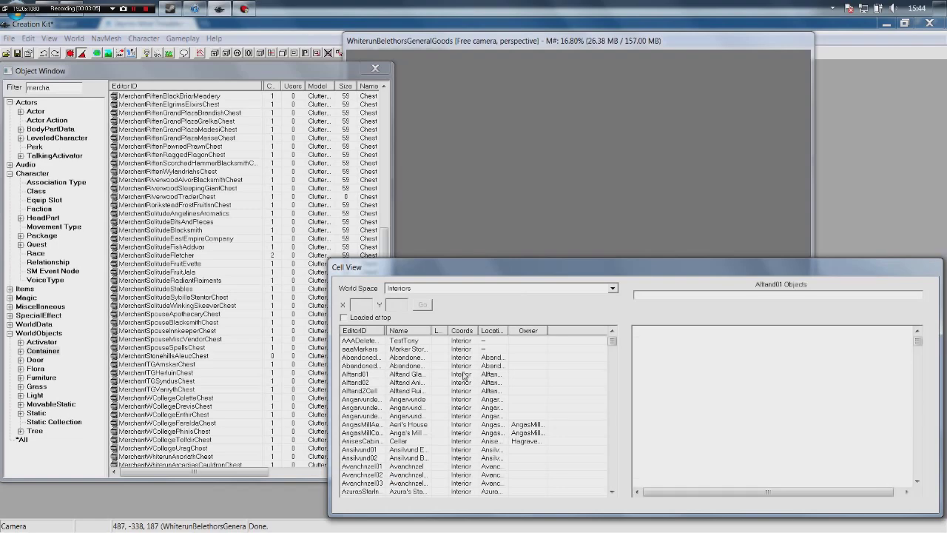
pyautogui.press('w')
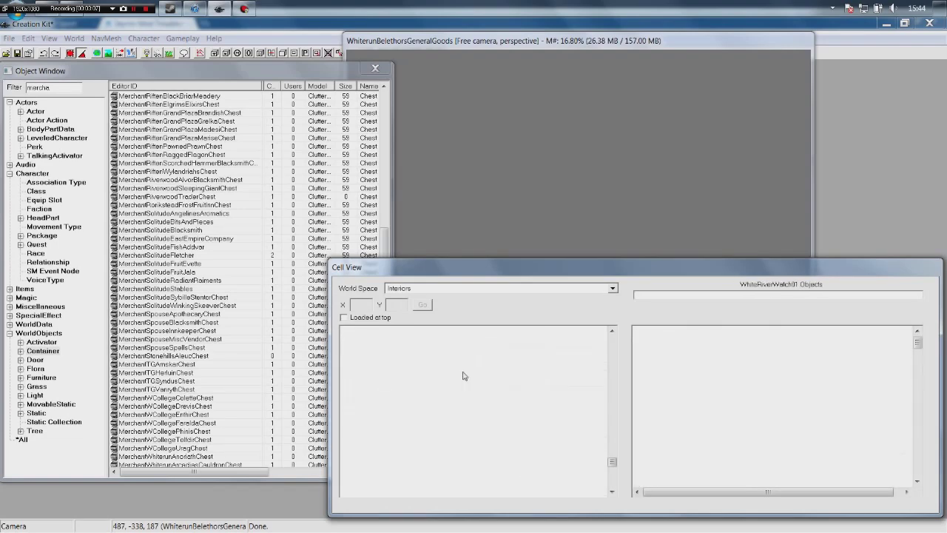
pyautogui.press('u')
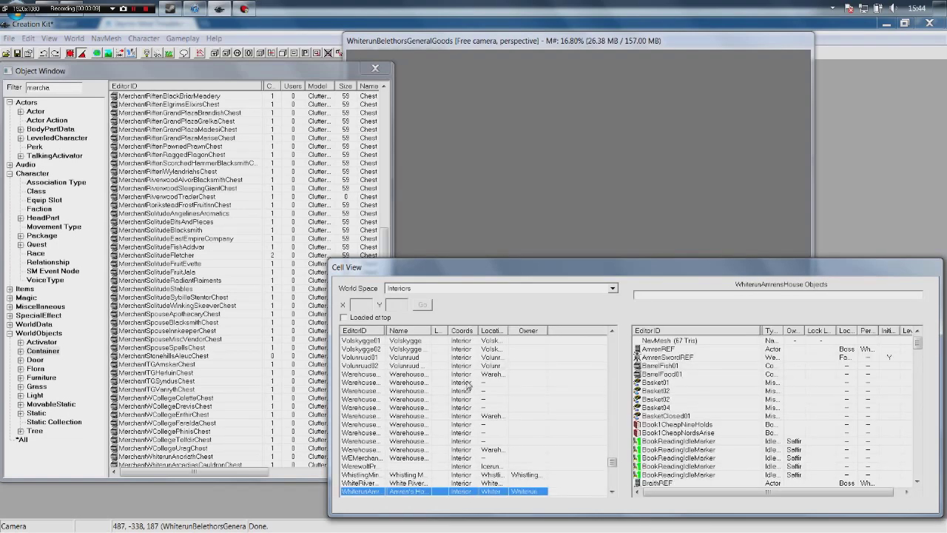
pyautogui.scroll(-3, 468, 386)
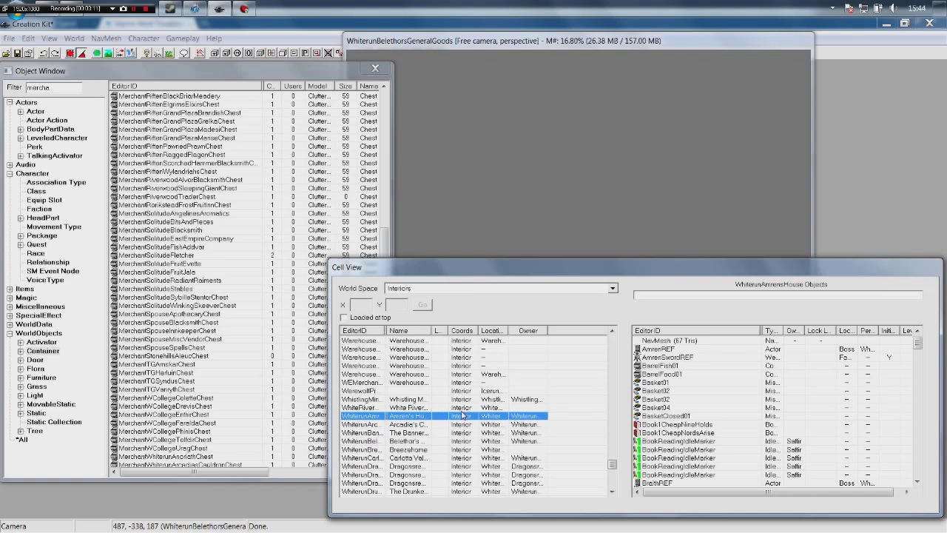
pyautogui.scroll(-1, 464, 415)
pyautogui.scroll(-1, 466, 415)
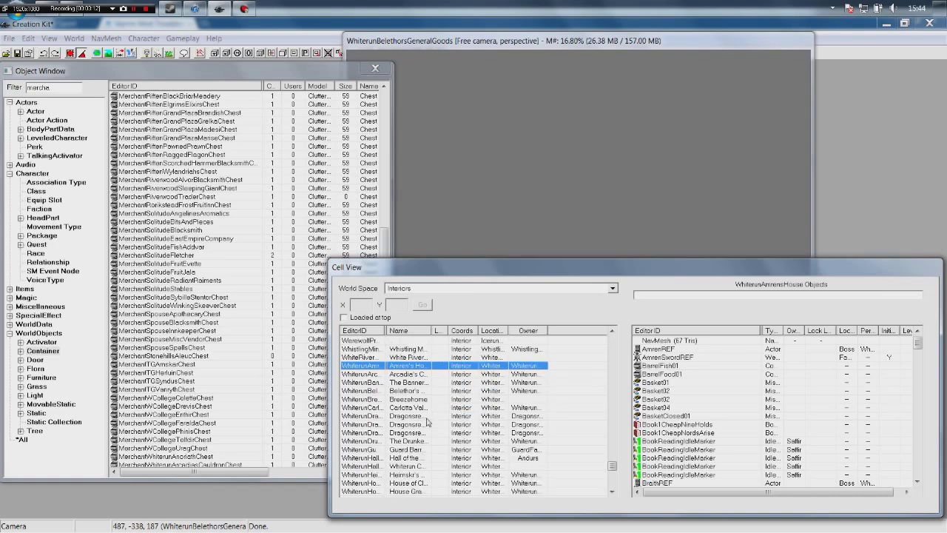
pyautogui.doubleClick(414, 391)
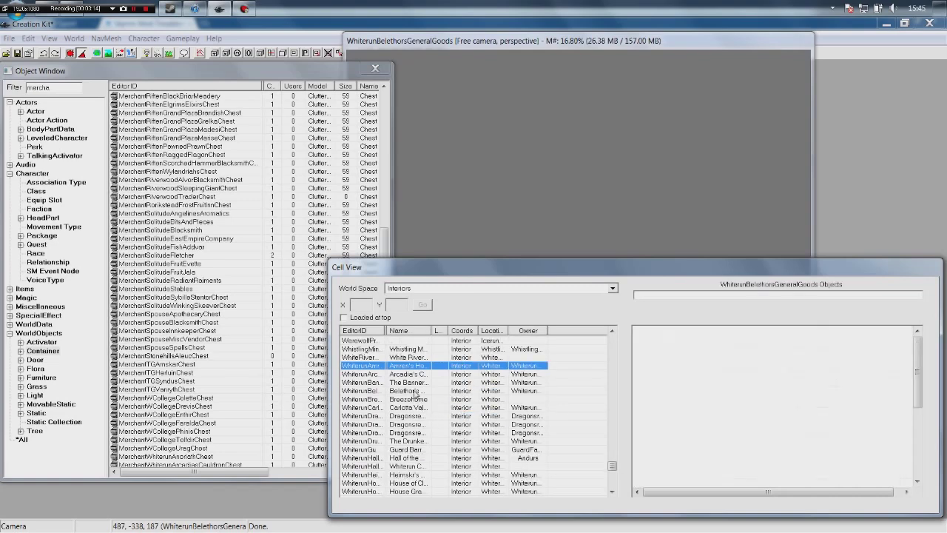
pyautogui.click(560, 344)
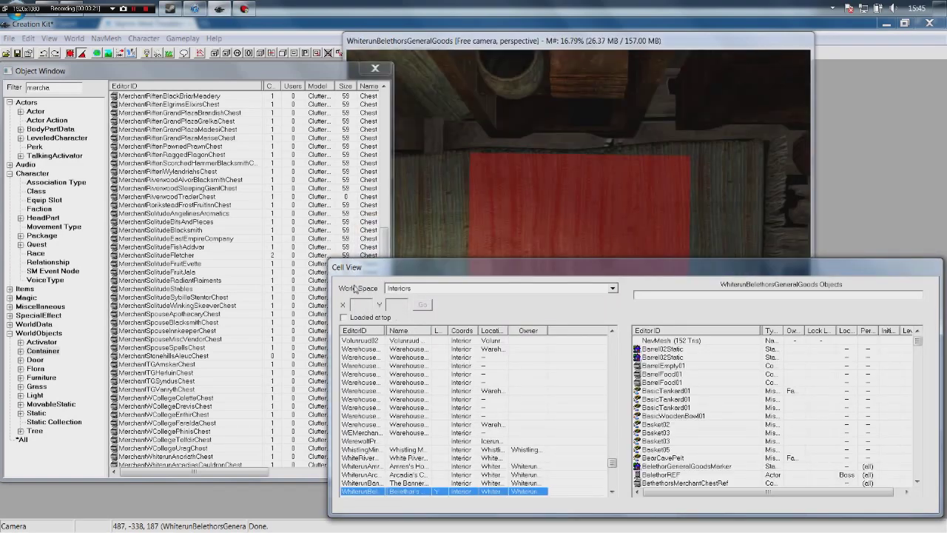
pyautogui.scroll(-1, 409, 477)
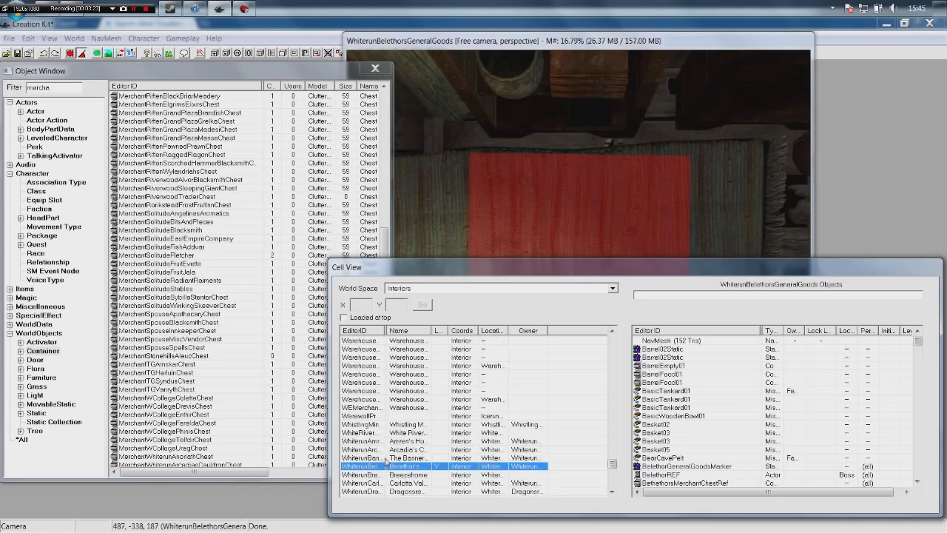
# Step: Examine the shop interior around the merchant's counter and upper floor, and the empty space outside the building
pyautogui.click(580, 232)
pyautogui.scroll(-10, 580, 233)
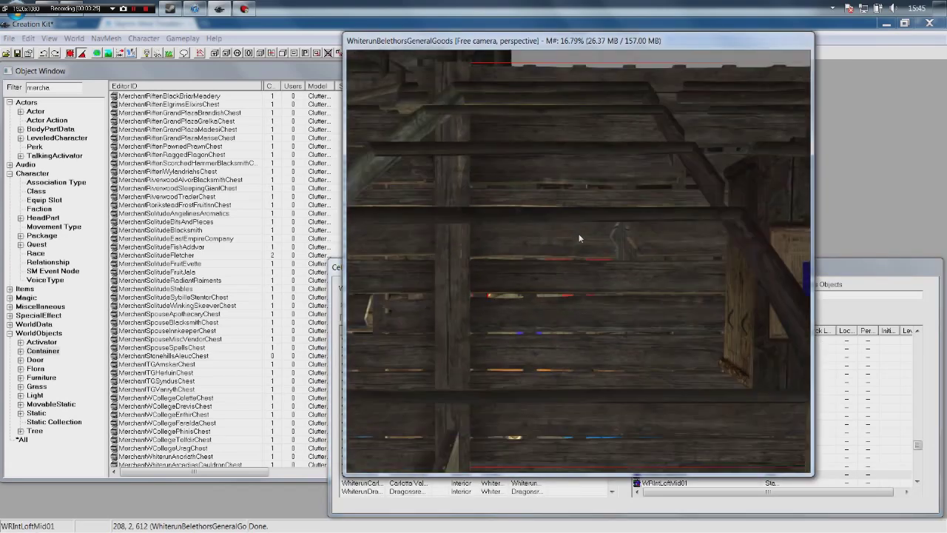
pyautogui.scroll(8, 579, 238)
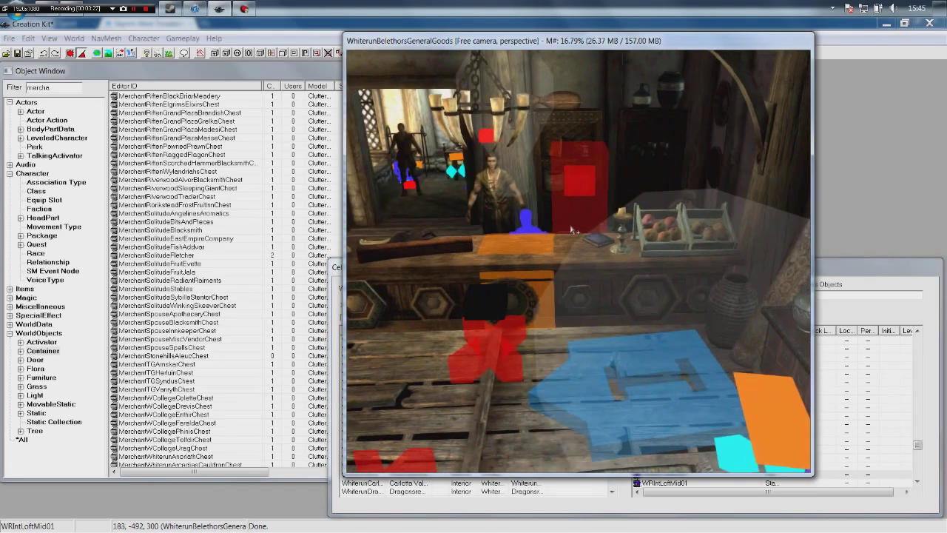
pyautogui.scroll(-4, 571, 231)
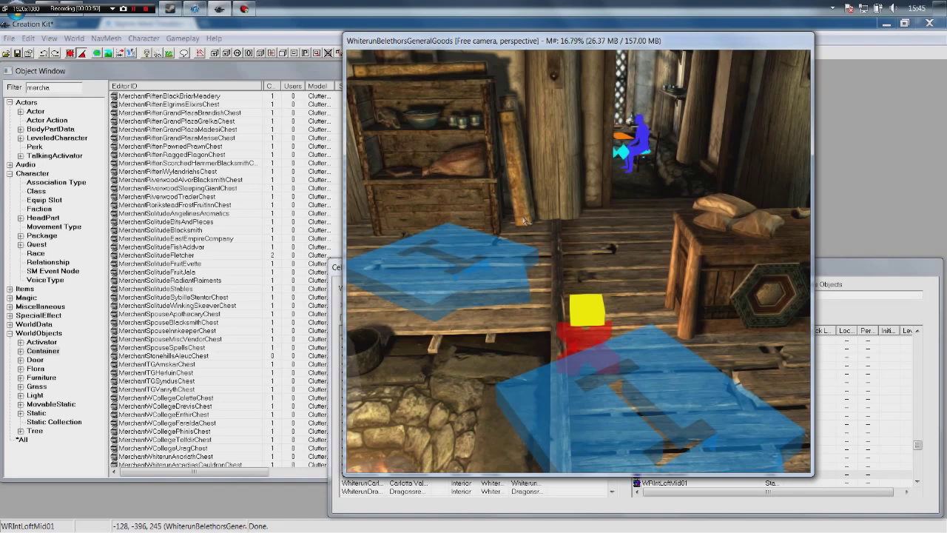
pyautogui.scroll(5, 527, 215)
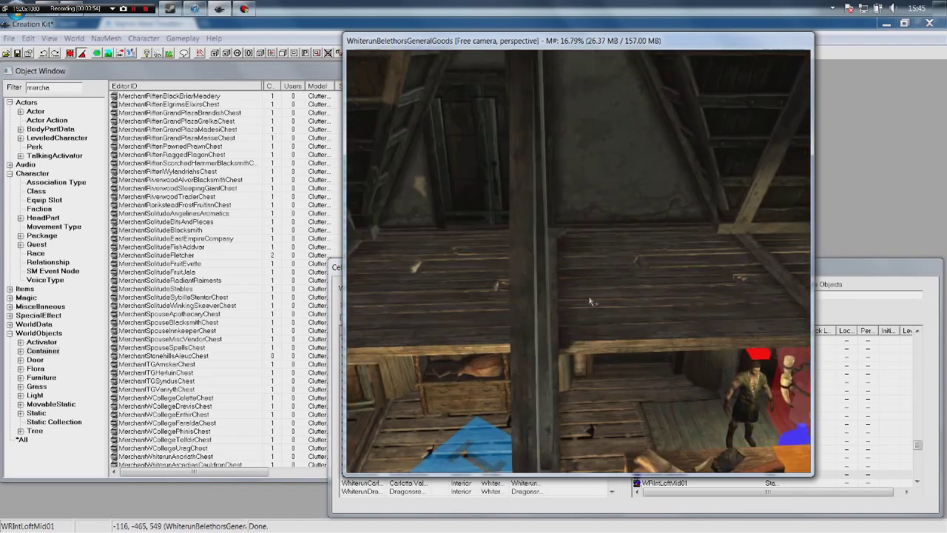
pyautogui.scroll(-5, 570, 276)
pyautogui.scroll(2, 570, 276)
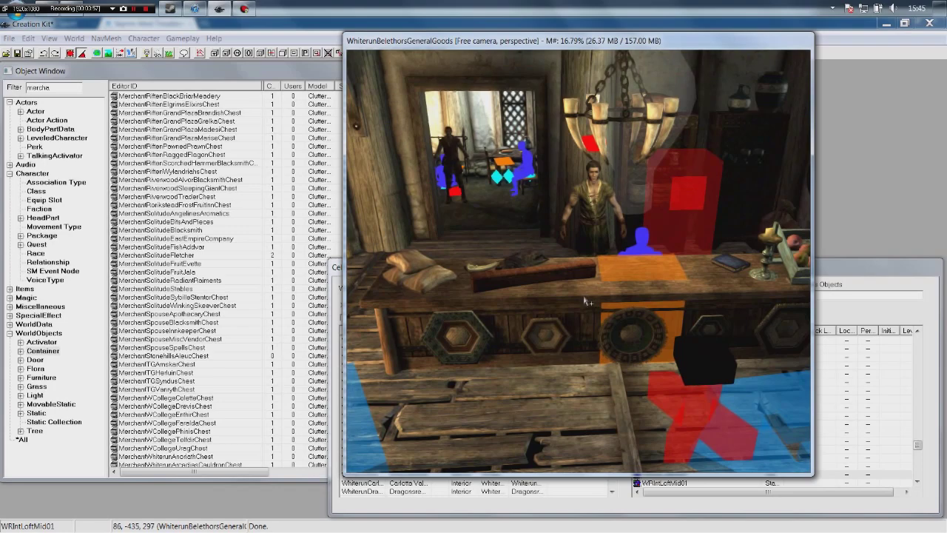
pyautogui.scroll(5, 629, 296)
pyautogui.scroll(-5, 630, 296)
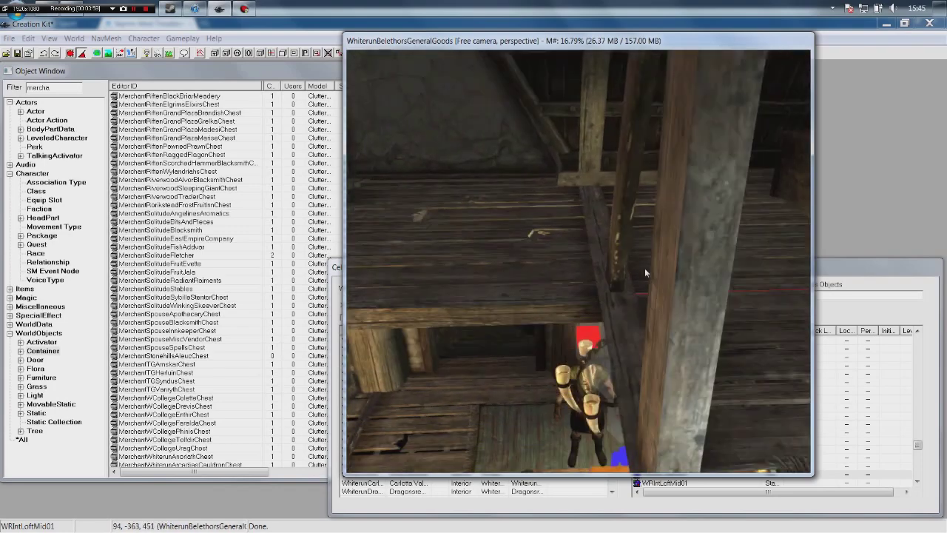
pyautogui.scroll(-5, 592, 252)
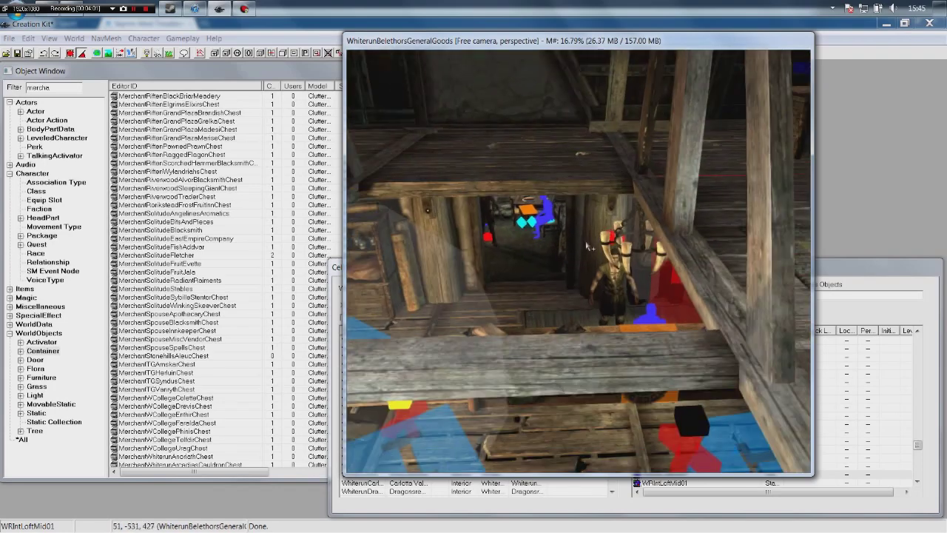
pyautogui.scroll(-5, 587, 246)
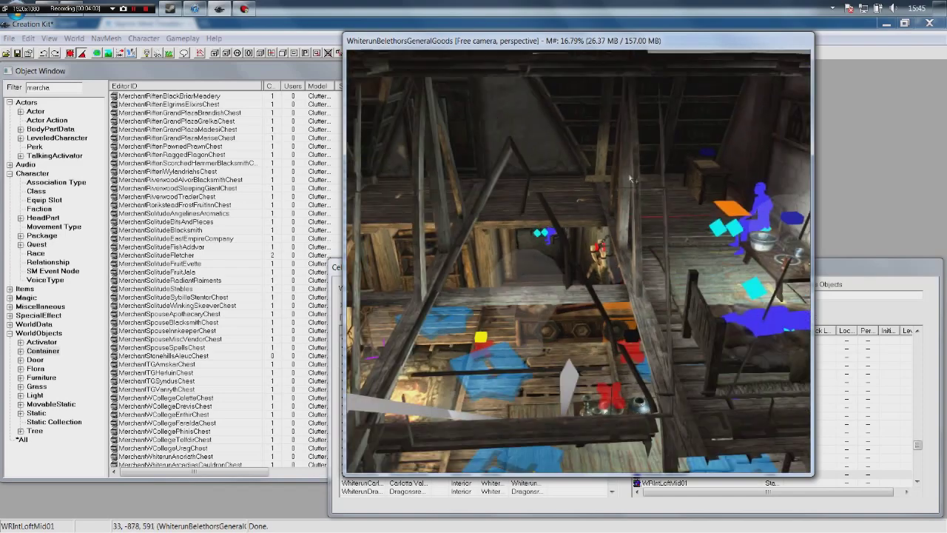
pyautogui.keyDown('shift'); pyautogui.moveTo(620, 226); pyautogui.dragTo(640, 104, button='middle'); pyautogui.keyUp('shift')
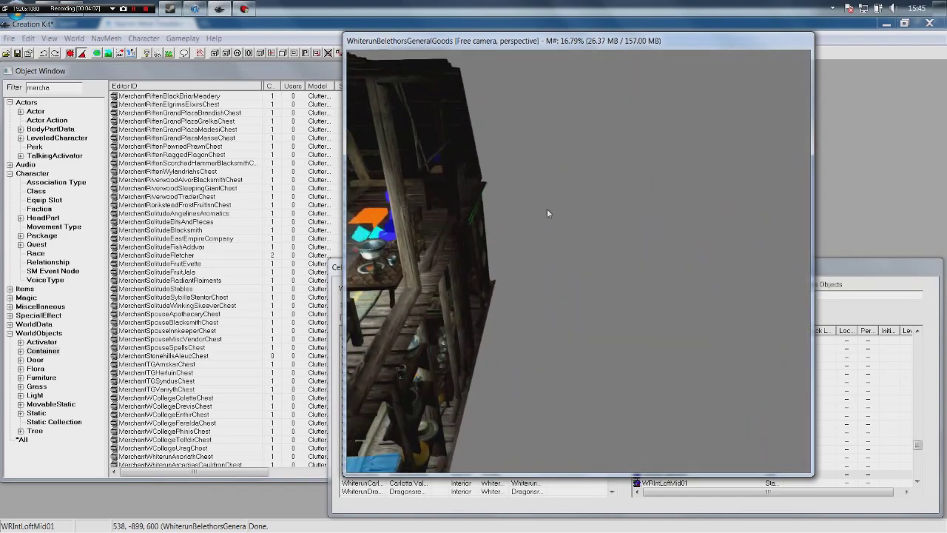
pyautogui.keyDown('shift'); pyautogui.moveTo(547, 213); pyautogui.dragTo(432, 217, button='middle'); pyautogui.keyUp('shift')
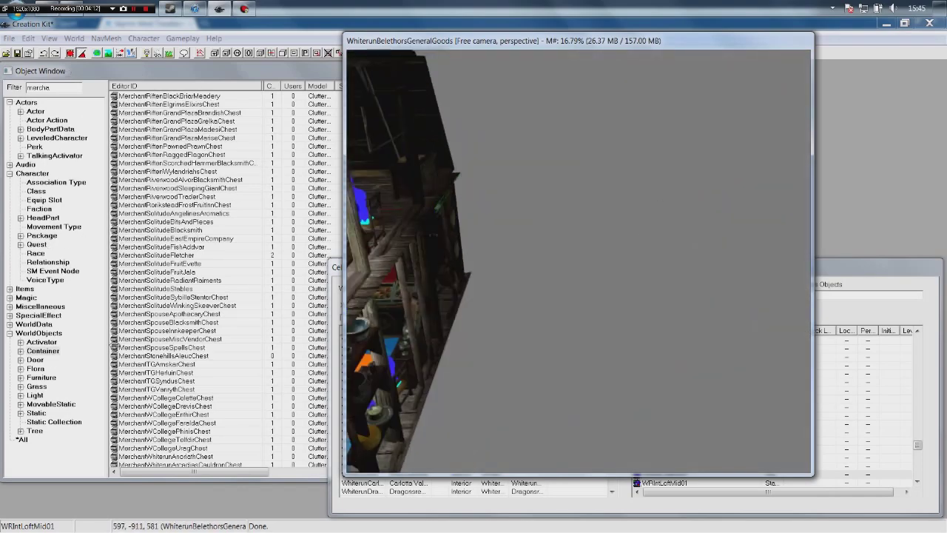
# Step: Filter the containers by newmerchant and place NewMerchantChest in the empty space outside the shop building
pyautogui.click(158, 324)
pyautogui.doubleClick(39, 87)
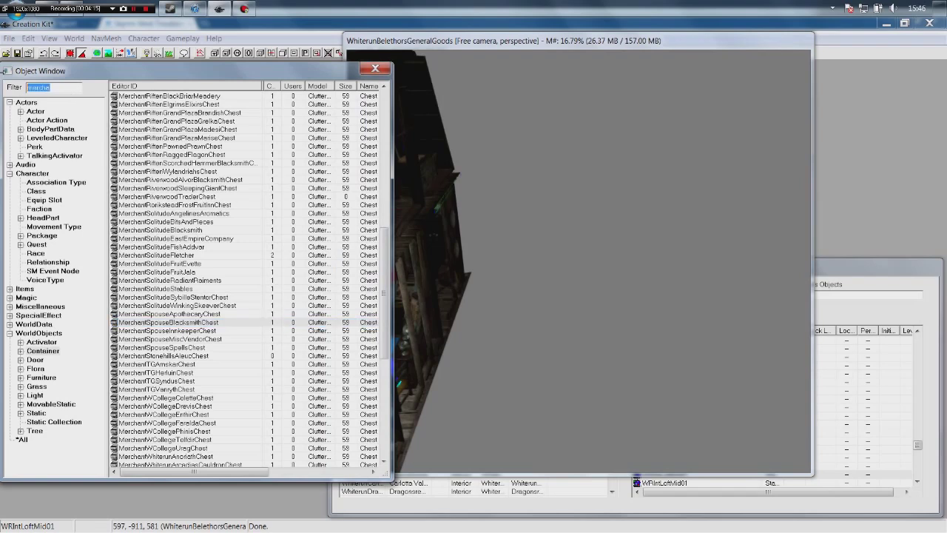
pyautogui.write('newmerchant')
pyautogui.click(211, 97)
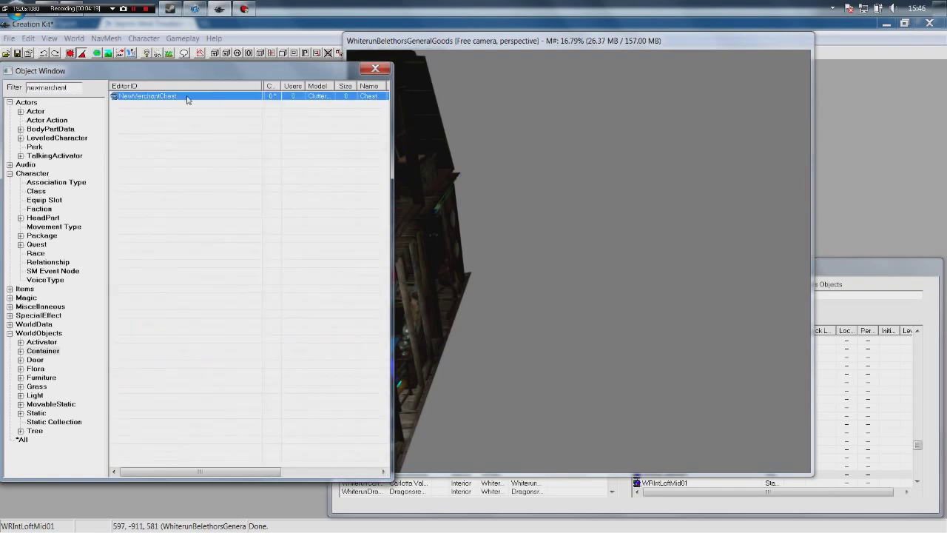
pyautogui.click(563, 227)
pyautogui.moveTo(562, 227); pyautogui.dragTo(574, 380)
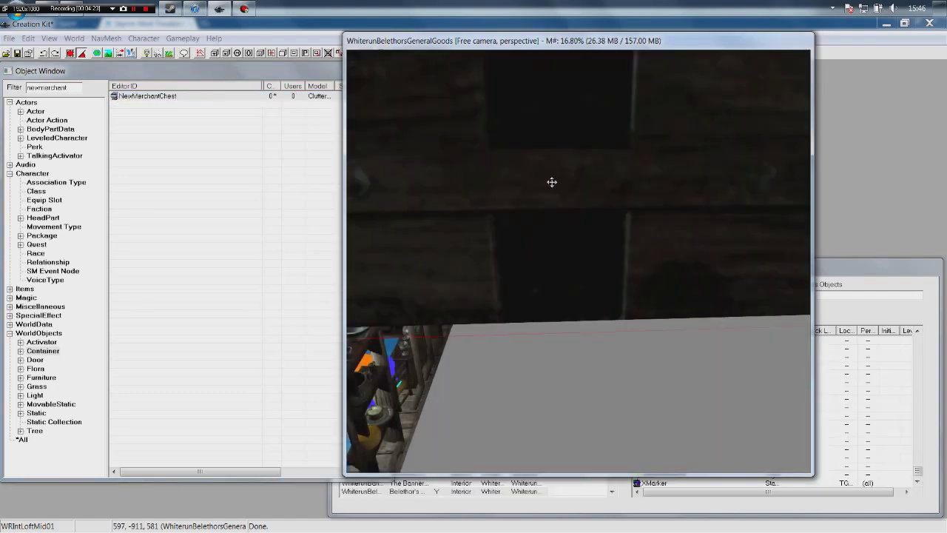
pyautogui.moveTo(552, 182); pyautogui.dragTo(581, 222)
pyautogui.moveTo(582, 227); pyautogui.dragTo(576, 301, button='middle')
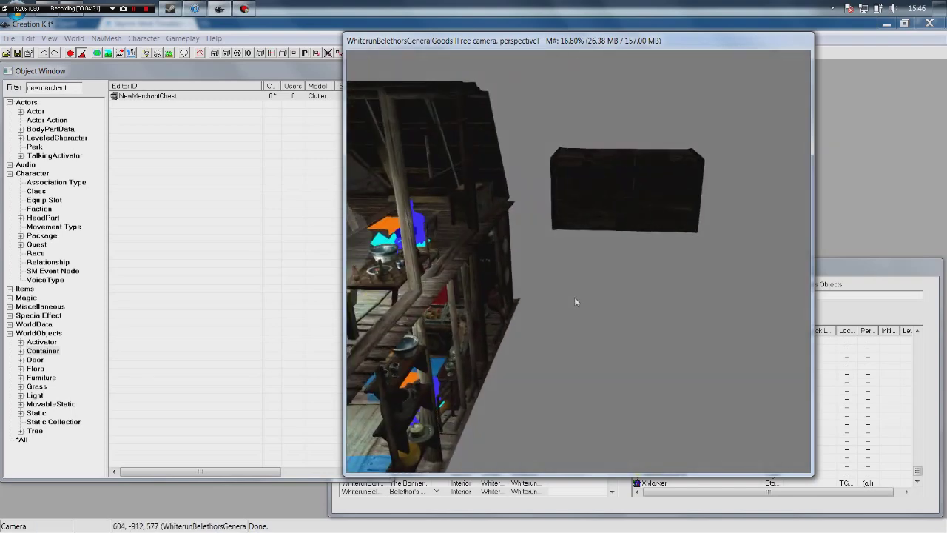
pyautogui.moveTo(548, 291); pyautogui.dragTo(615, 260, button='middle')
pyautogui.scroll(5, 613, 259)
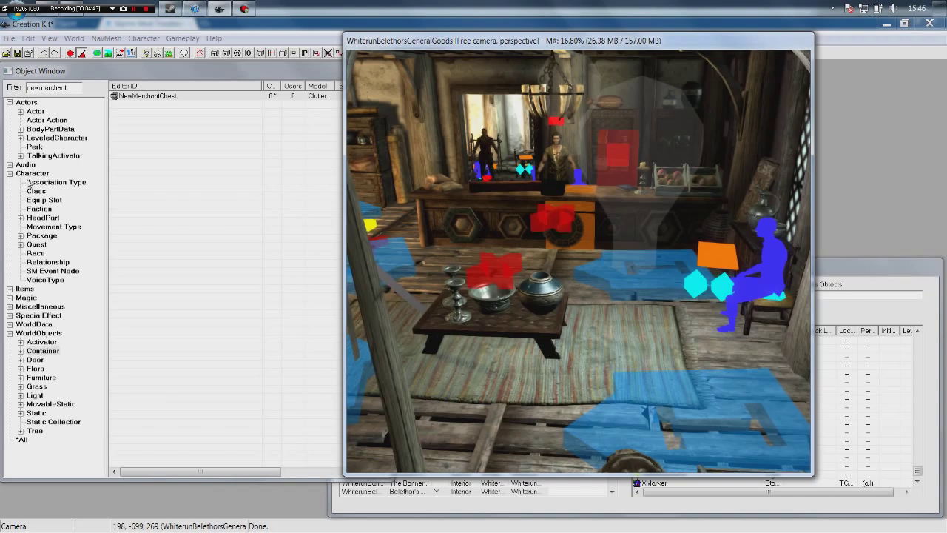
# Step: Show the full list of factions with the object filter cleared
pyautogui.click(39, 209)
pyautogui.doubleClick(75, 86)
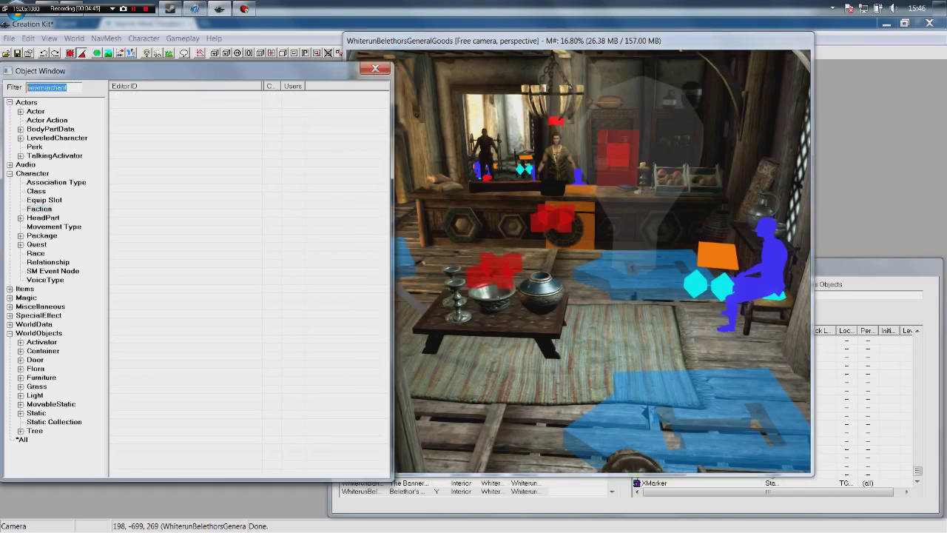
pyautogui.press('BackSpace')
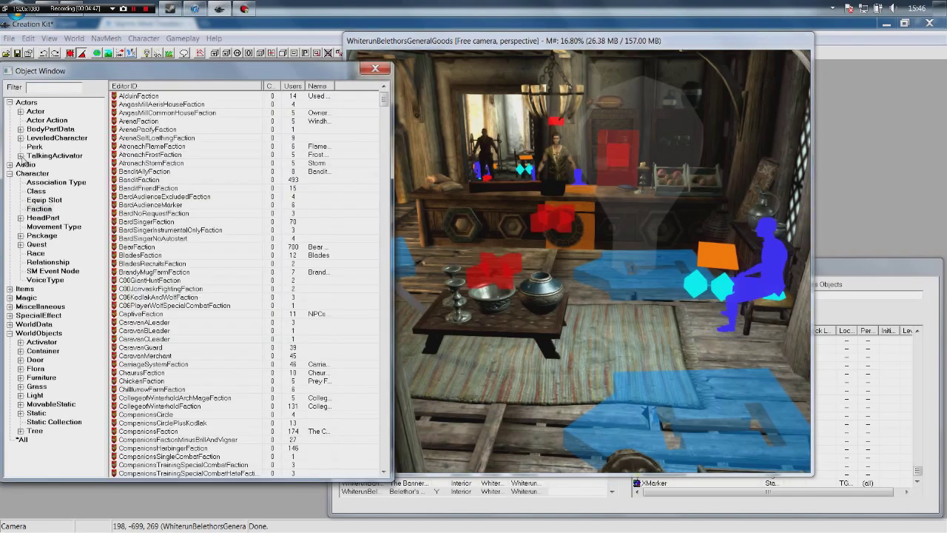
# Step: Create a new faction with the ID NewMerchantFaction and the name NewMerchant, and allow it to be an owner
pyautogui.rightClick(210, 180)
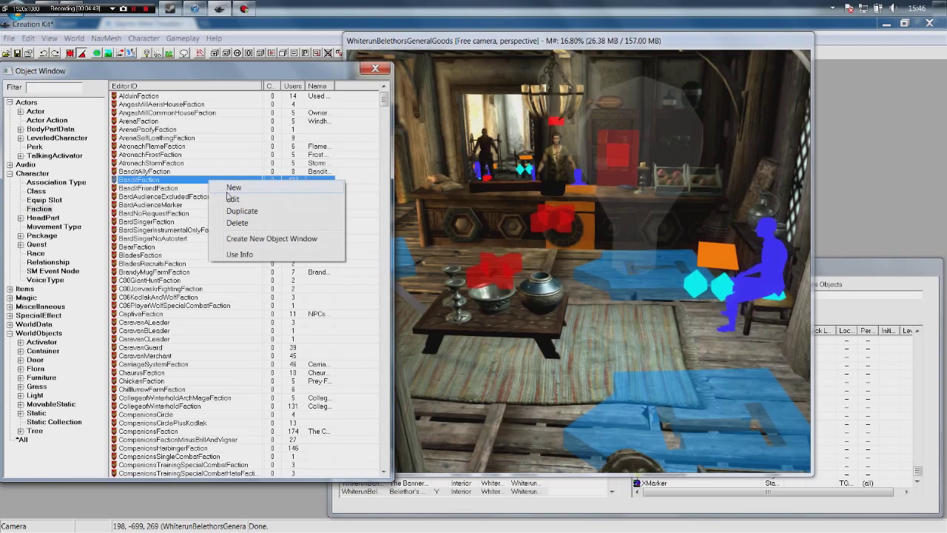
pyautogui.click(231, 190)
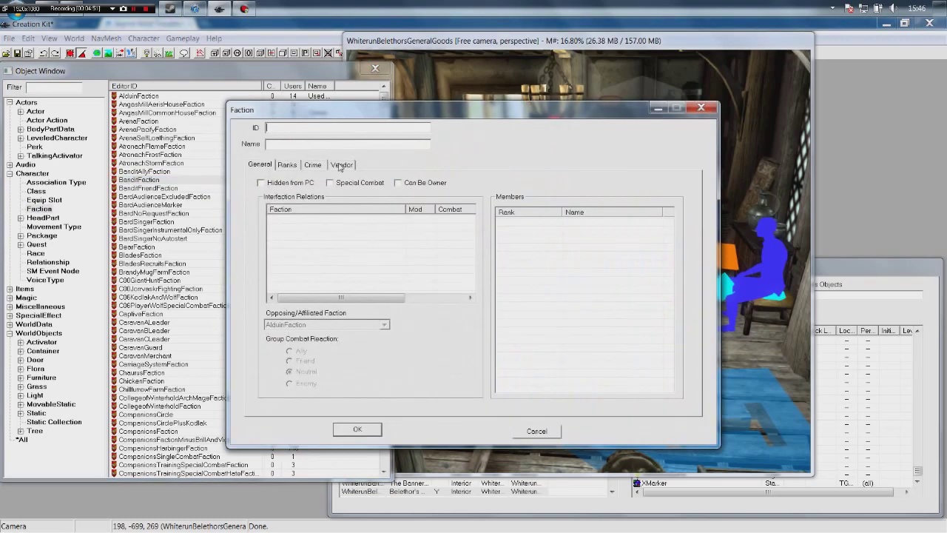
pyautogui.write('NewMerchantFaction')
pyautogui.click(345, 142)
pyautogui.write('NewMerchan')
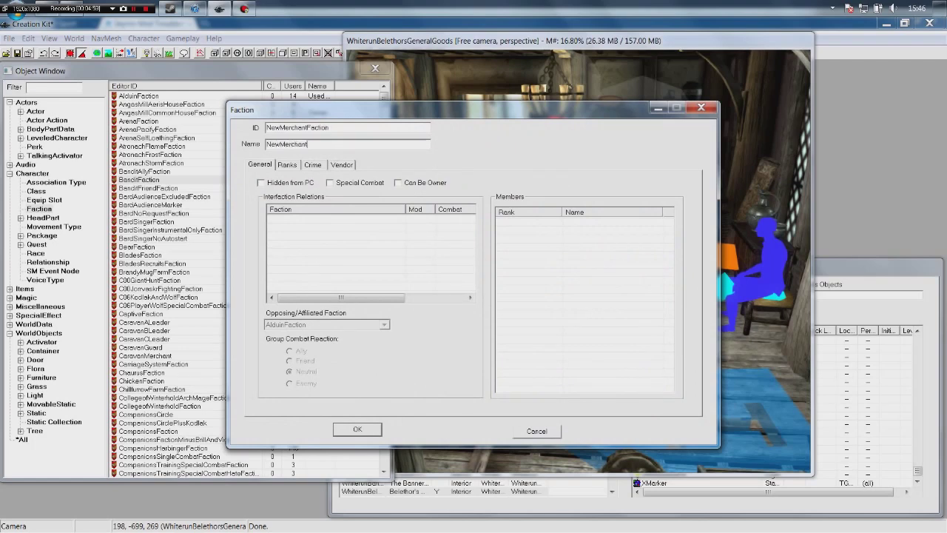
pyautogui.click(398, 181)
# Step: Make the faction a vendor with a start hour of 8 and an end hour of 20
pyautogui.click(343, 166)
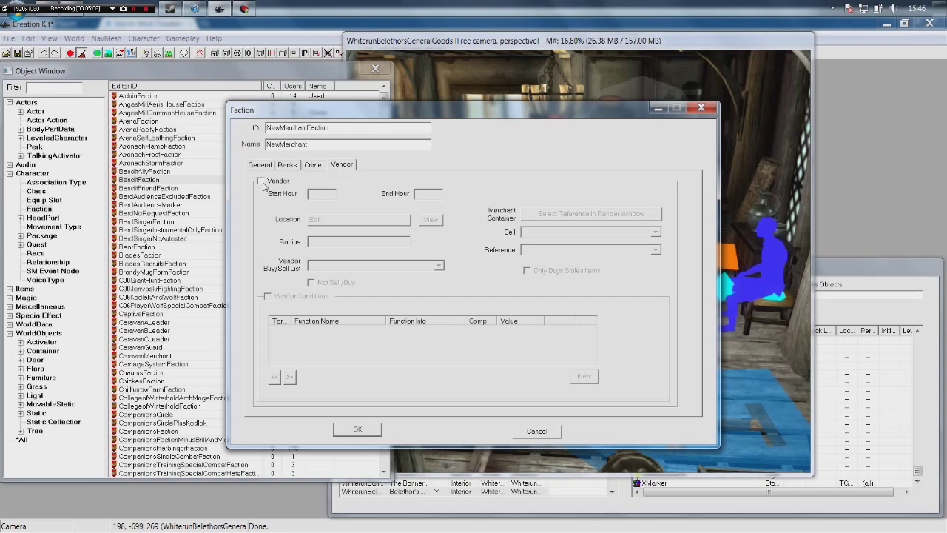
pyautogui.click(262, 182)
pyautogui.press('Tab')
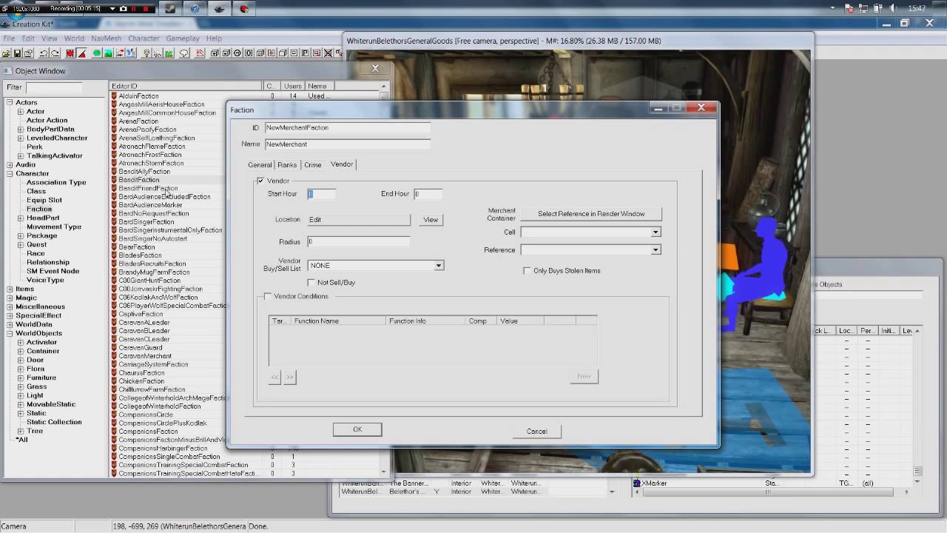
pyautogui.write('8')
pyautogui.click(418, 193)
pyautogui.write('20')
# Step: Set the faction's vendor location to Near Self
pyautogui.click(348, 219)
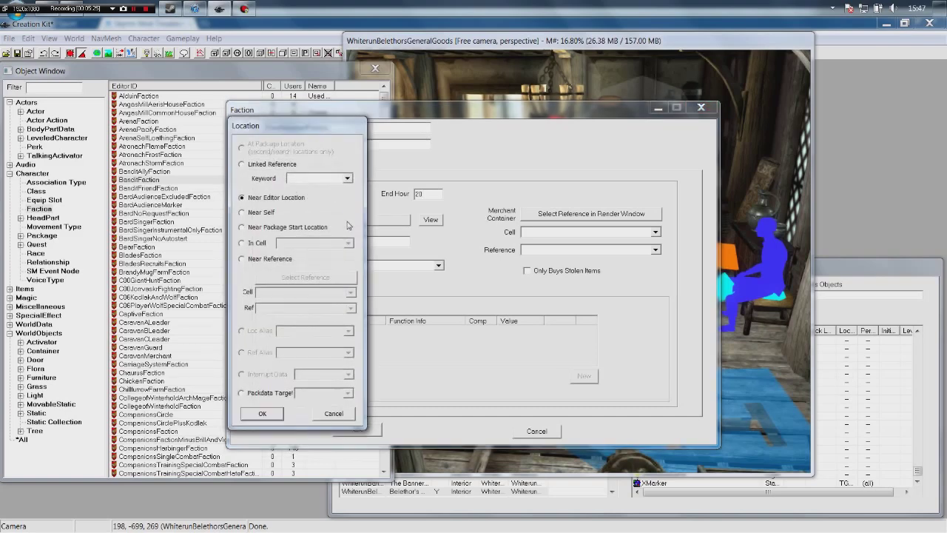
pyautogui.click(244, 213)
pyautogui.click(263, 412)
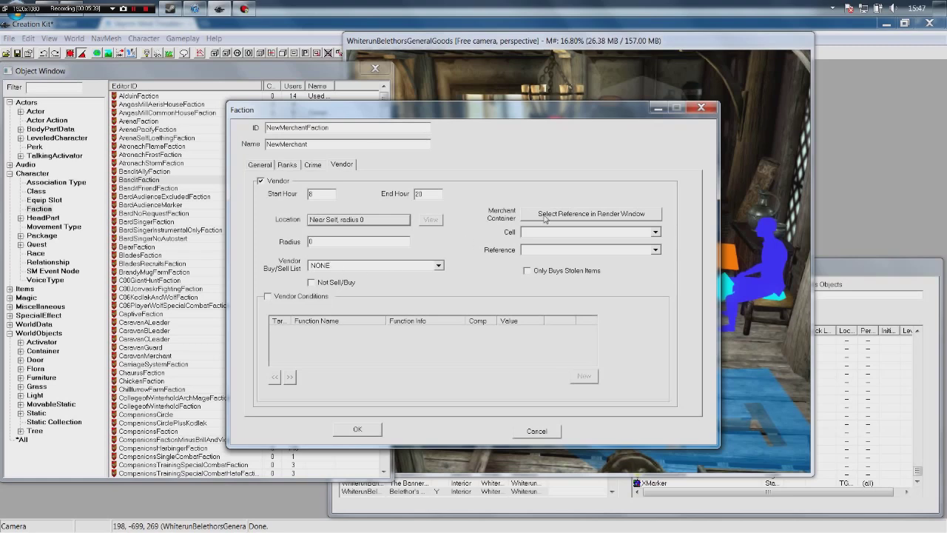
# Step: Assign the NewMerchantChest placed outside the shop building as the faction's merchant container
pyautogui.click(581, 216)
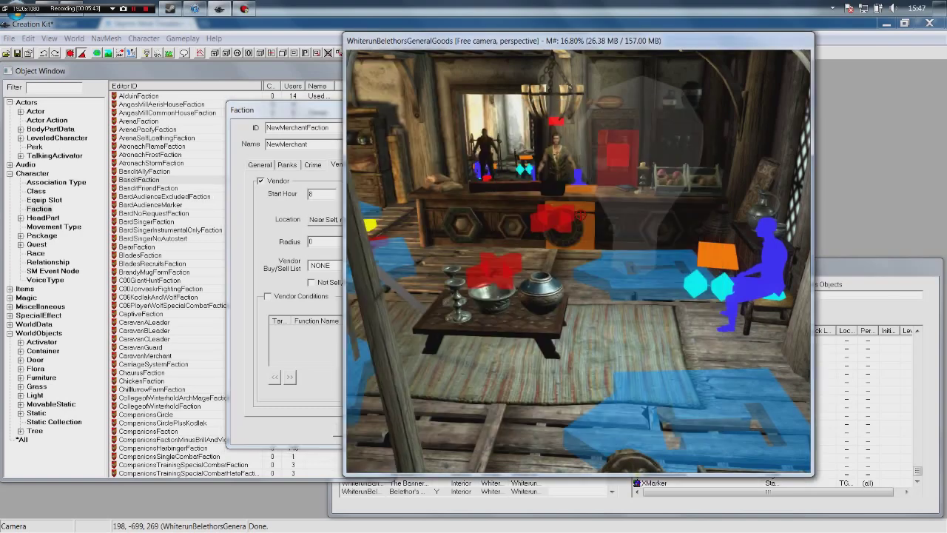
pyautogui.scroll(-10, 606, 202)
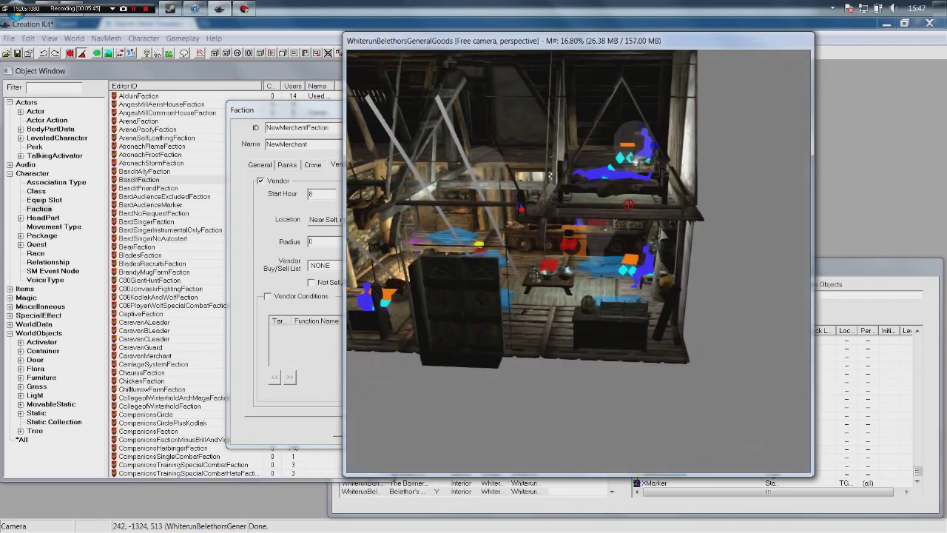
pyautogui.click(770, 141)
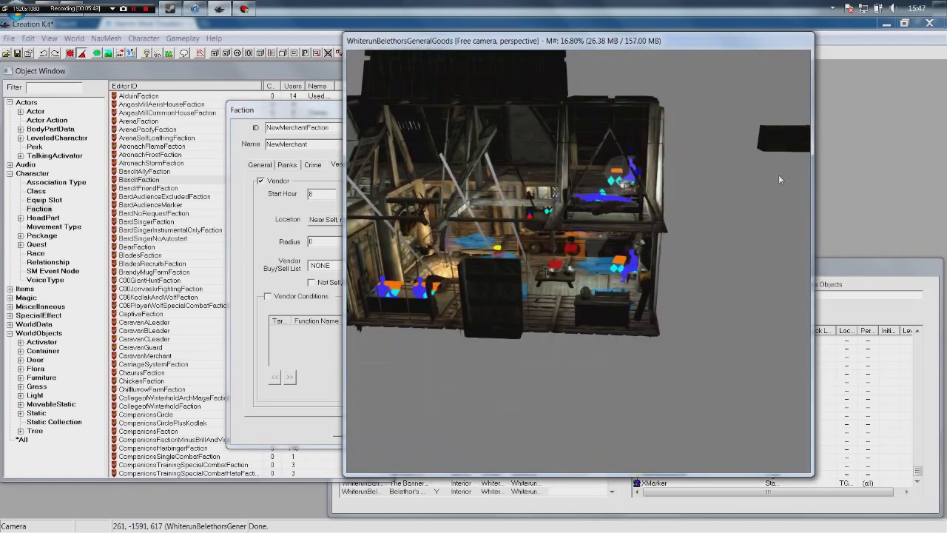
pyautogui.moveTo(778, 174); pyautogui.dragTo(753, 194, button='middle')
pyautogui.scroll(8, 752, 194)
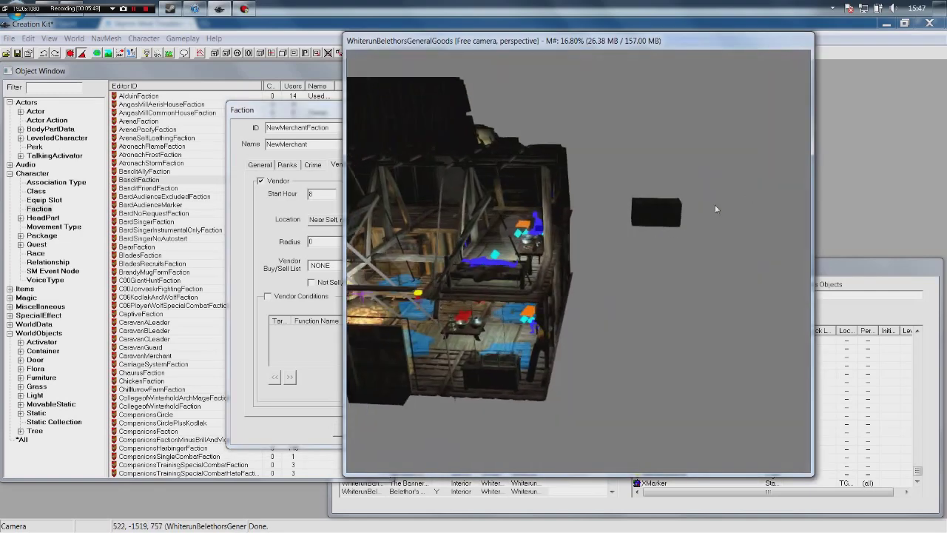
pyautogui.scroll(10, 629, 284)
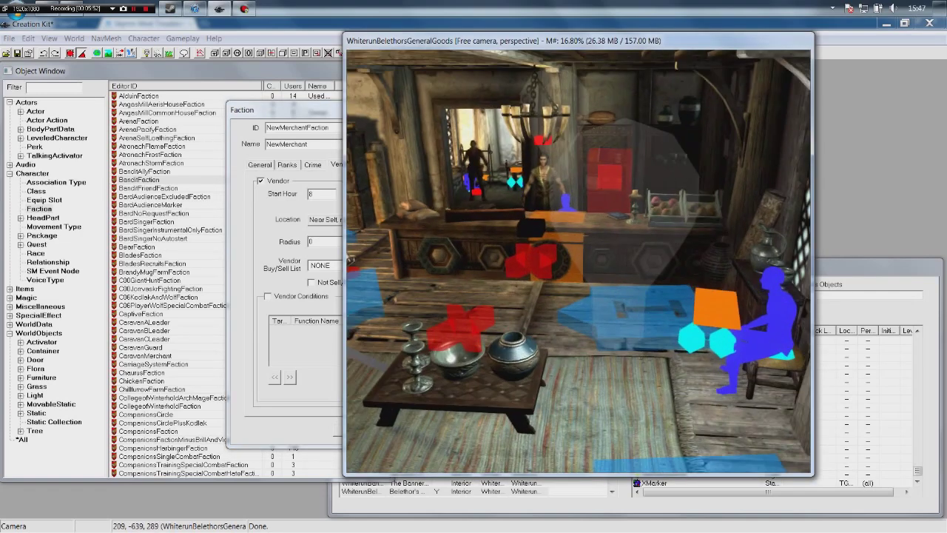
pyautogui.click(265, 261)
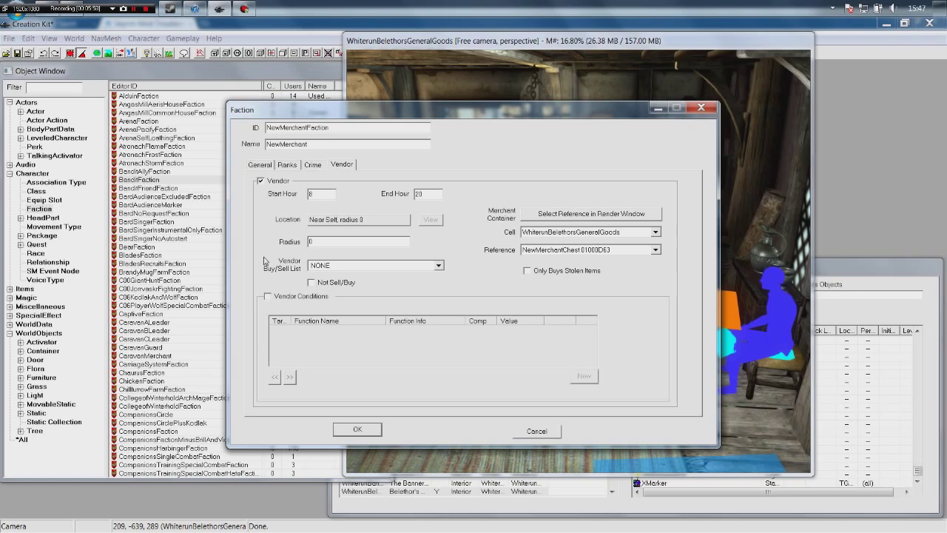
# Step: Choose VendorItemsBlacksmith as the faction's vendor buy/sell list
pyautogui.click(361, 266)
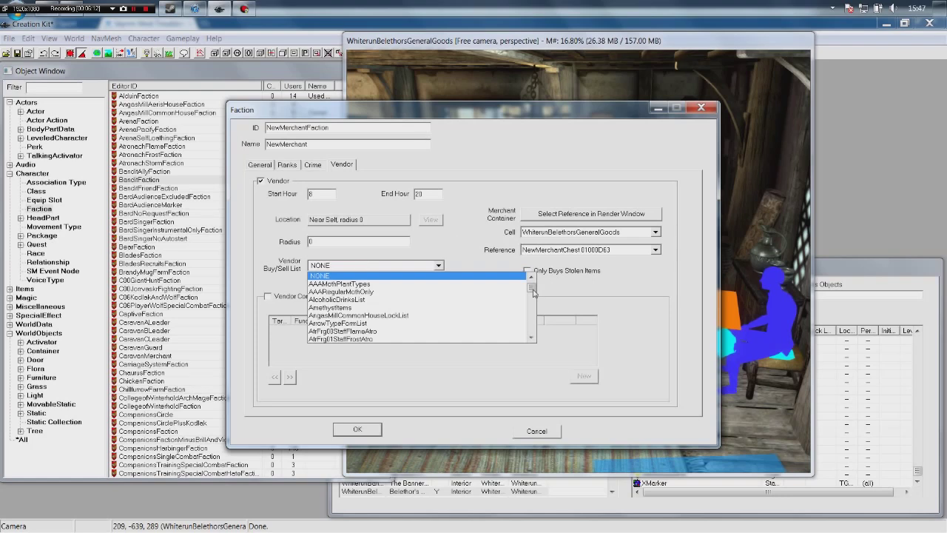
pyautogui.moveTo(533, 293); pyautogui.dragTo(533, 328)
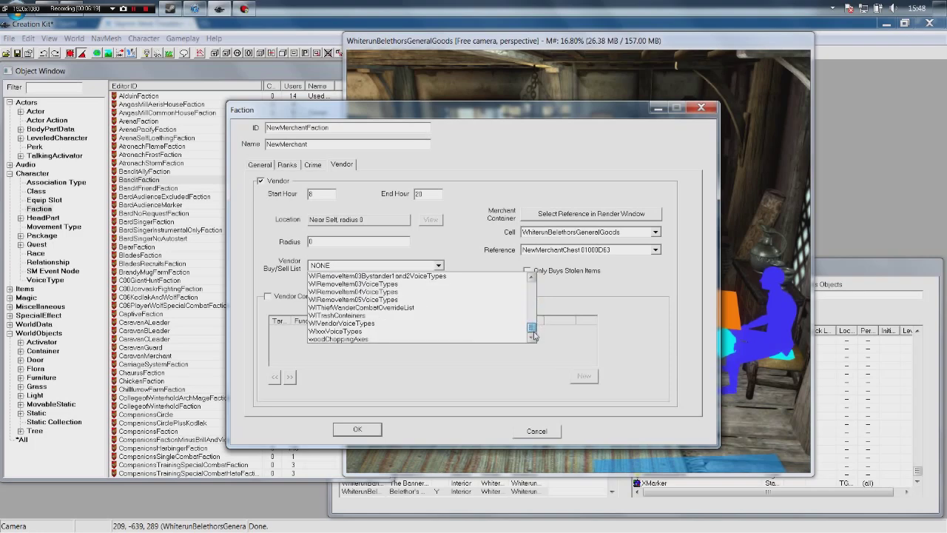
pyautogui.scroll(3, 426, 308)
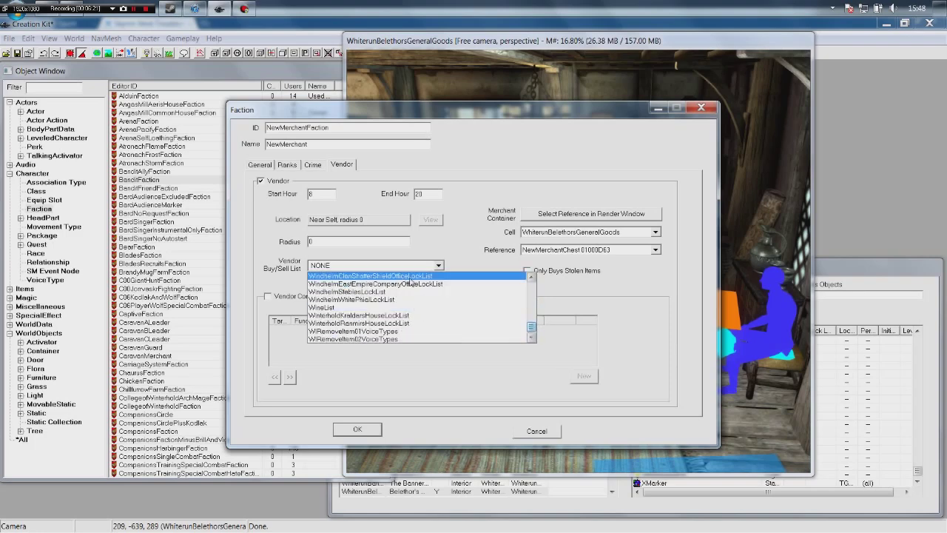
pyautogui.scroll(5, 411, 284)
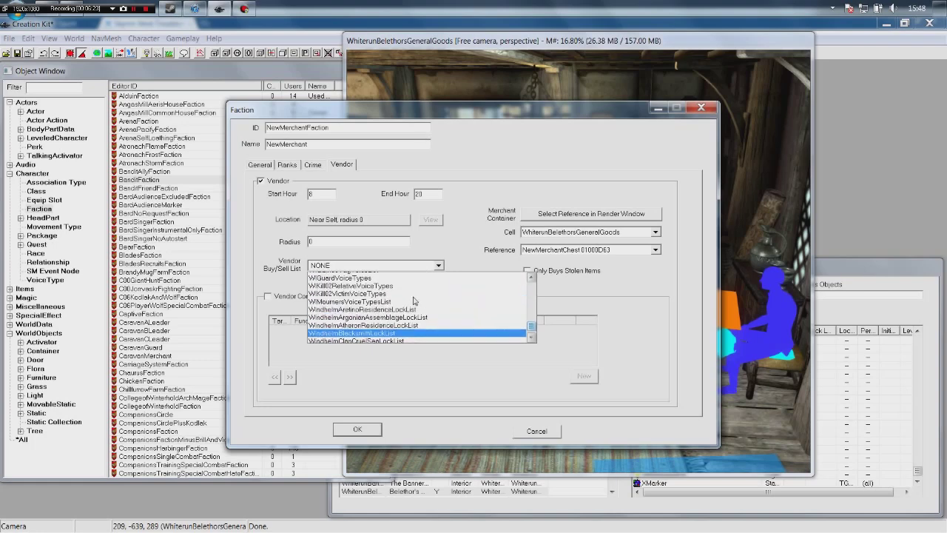
pyautogui.press('v')
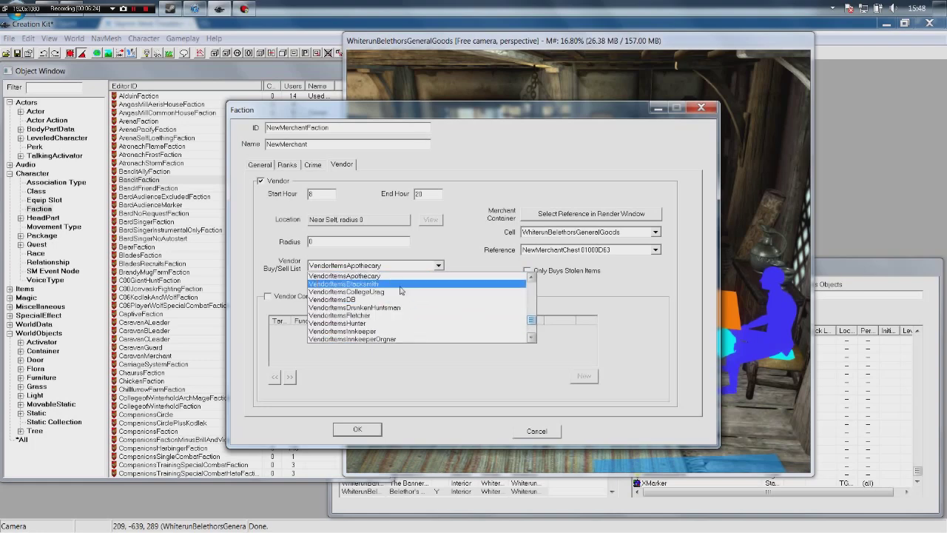
pyautogui.click(399, 286)
pyautogui.click(414, 266)
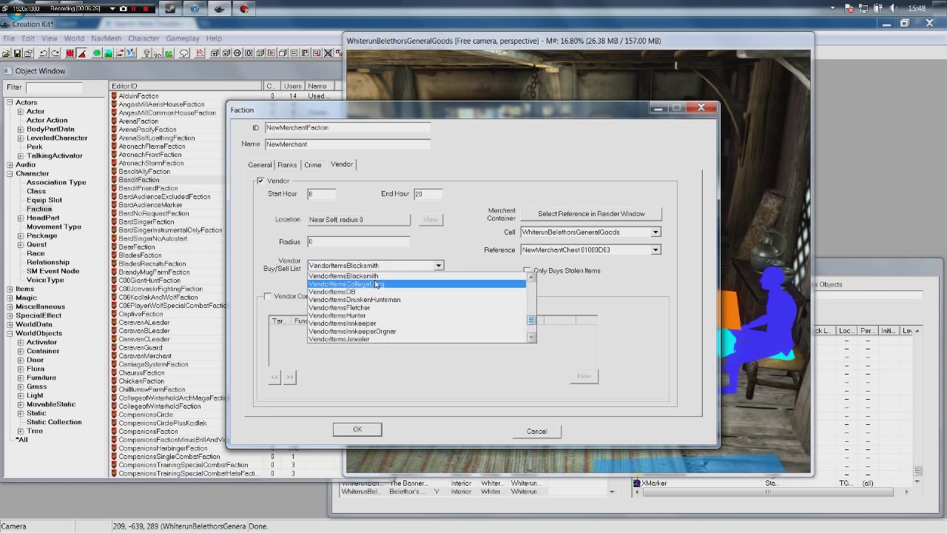
pyautogui.click(376, 275)
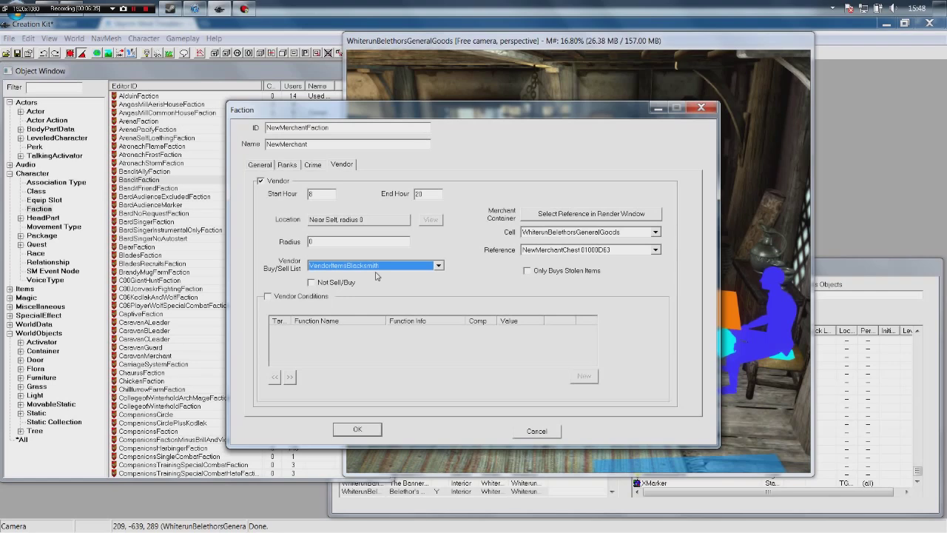
# Step: Switch the vendor buy/sell list to VendorItemsMisc and turn on Not Sell/Buy
pyautogui.click(375, 265)
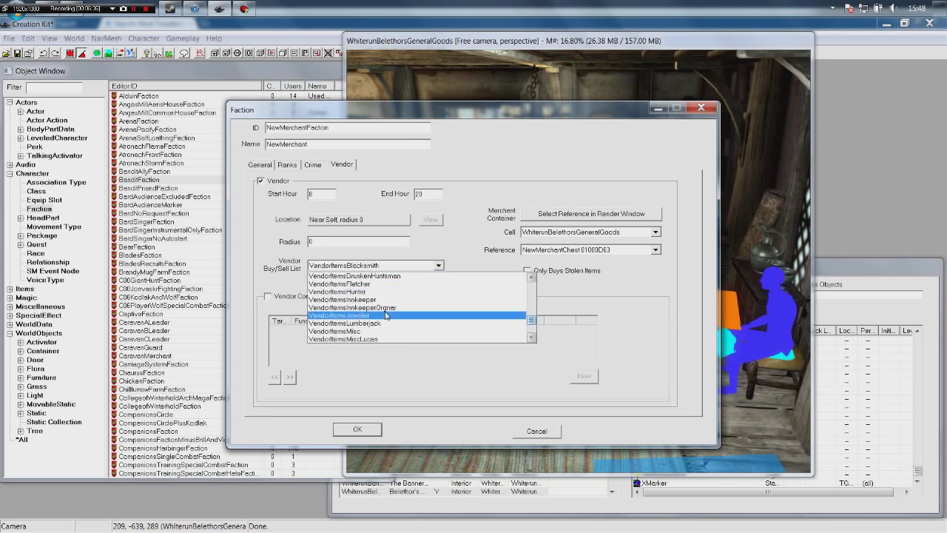
pyautogui.click(366, 331)
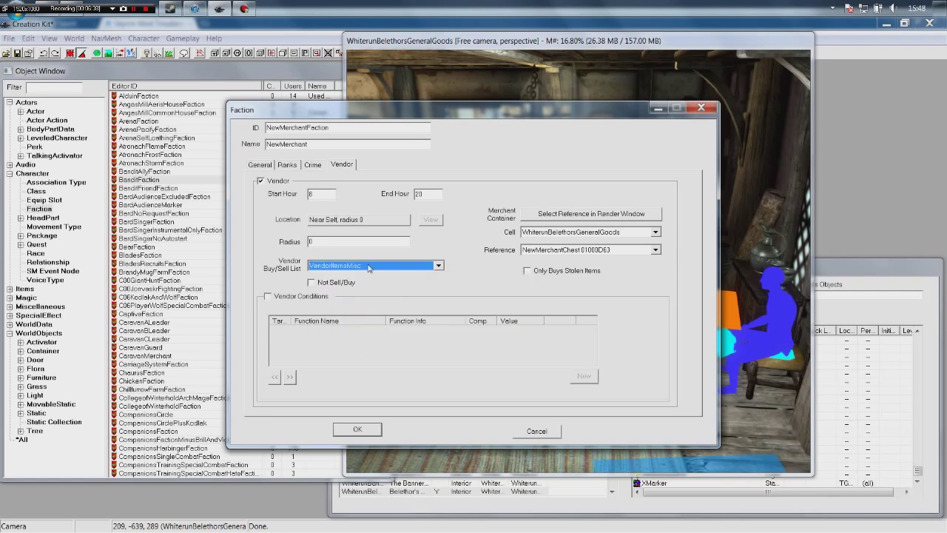
pyautogui.click(311, 282)
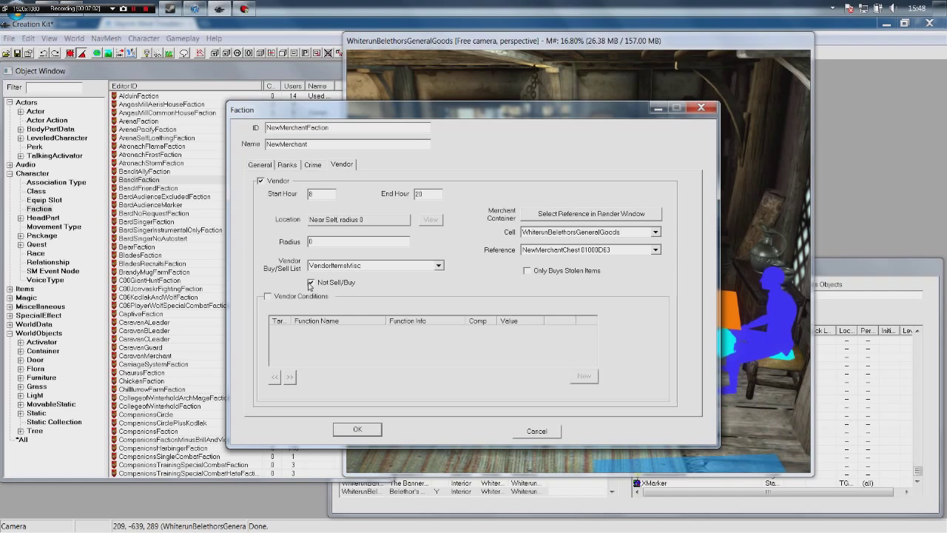
# Step: Return the buy/sell list to VendorItemsBlacksmith with Not Sell/Buy off, and save the faction
pyautogui.click(340, 266)
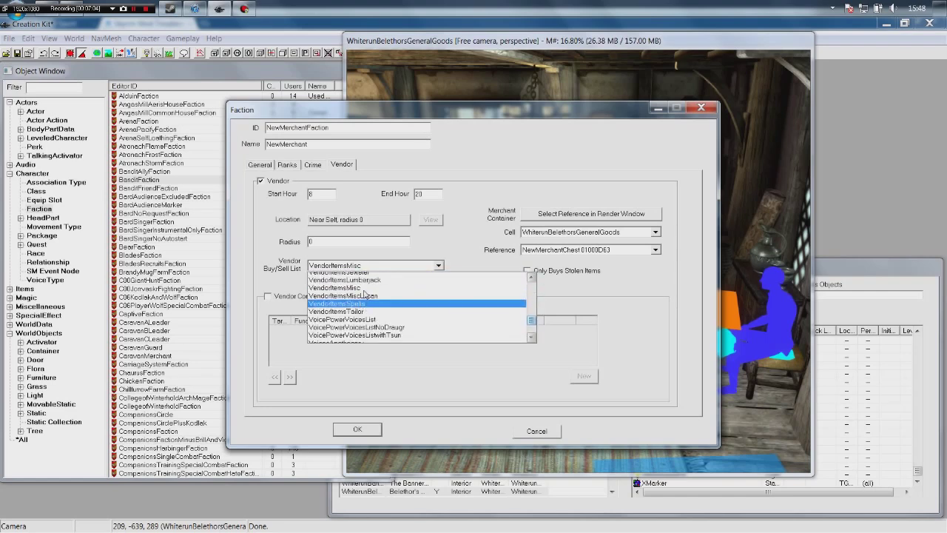
pyautogui.scroll(3, 364, 295)
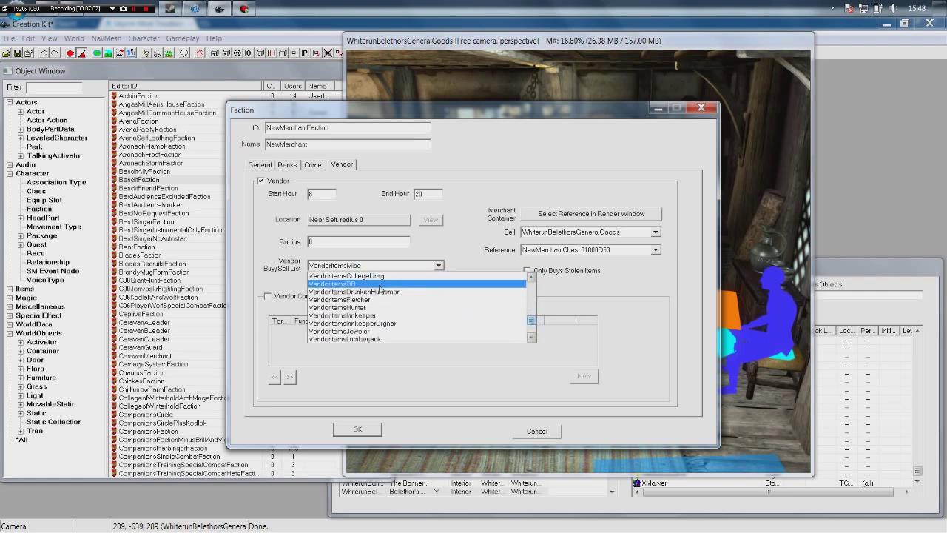
pyautogui.scroll(2, 380, 290)
pyautogui.click(385, 292)
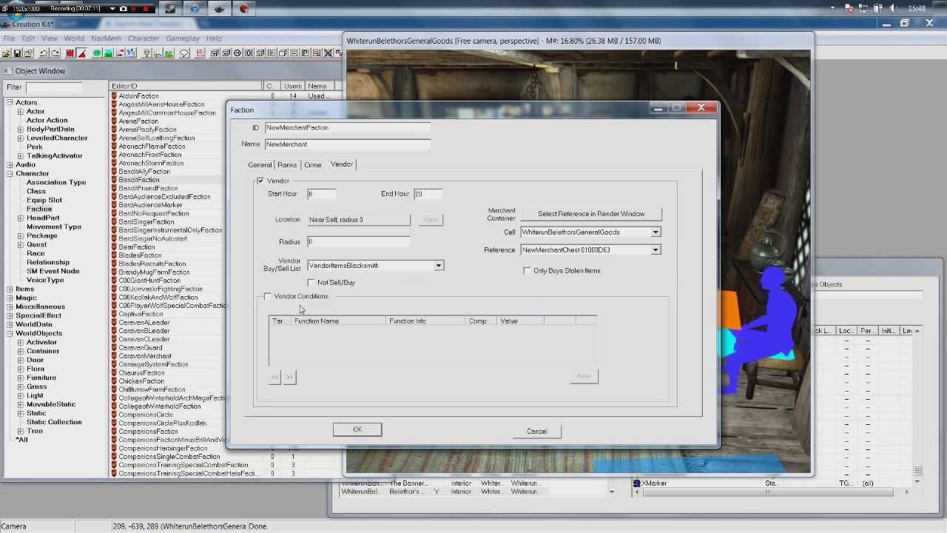
pyautogui.click(358, 429)
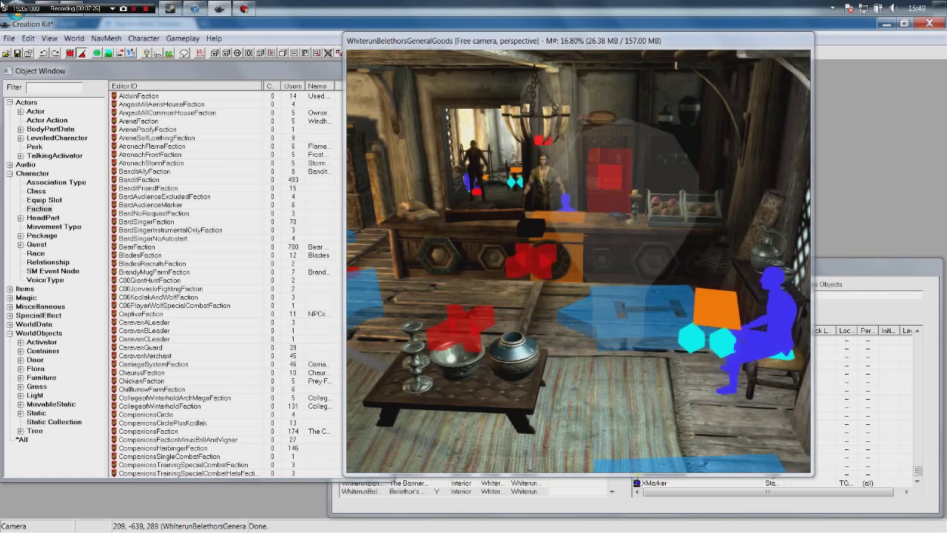
# Step: Create a new actor with the ID NewMerchantActor and the name Corinthion, and mark it as Essential
pyautogui.click(43, 120)
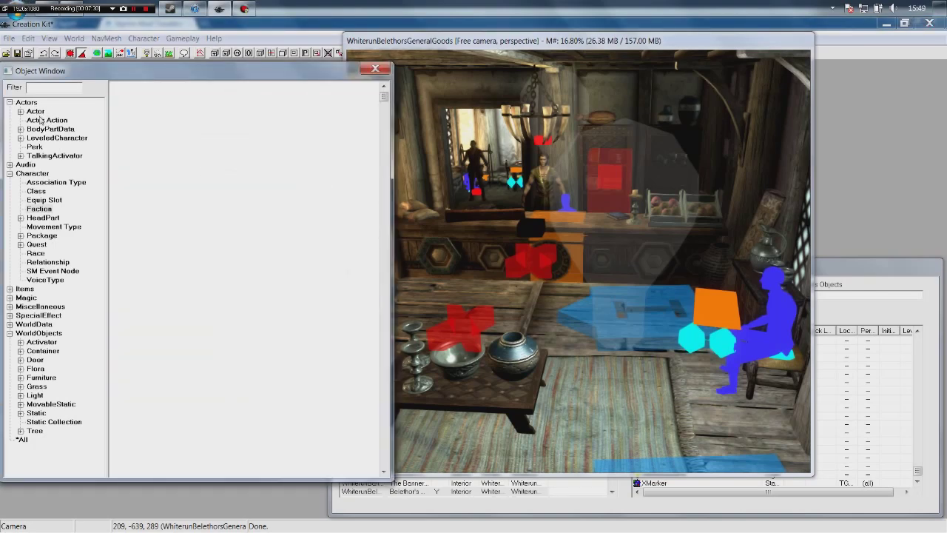
pyautogui.click(34, 111)
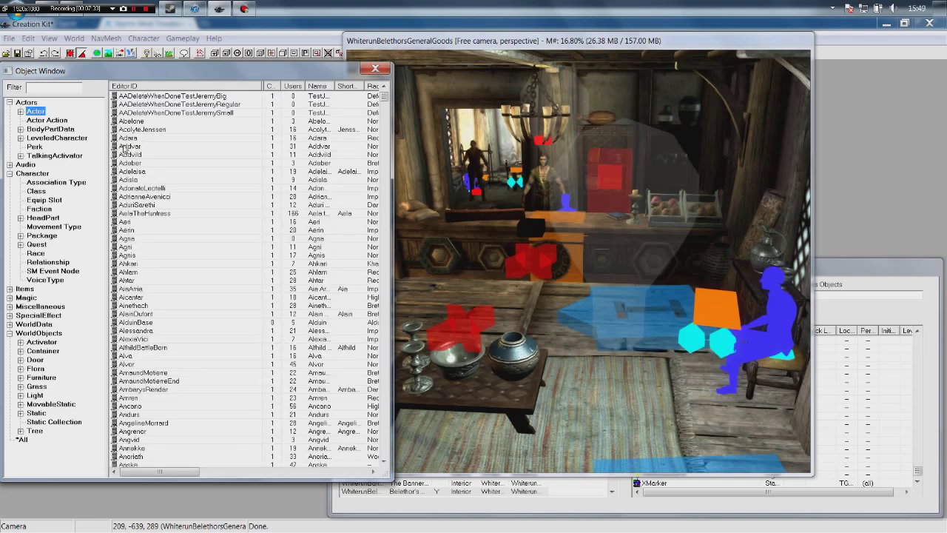
pyautogui.rightClick(166, 146)
pyautogui.click(183, 158)
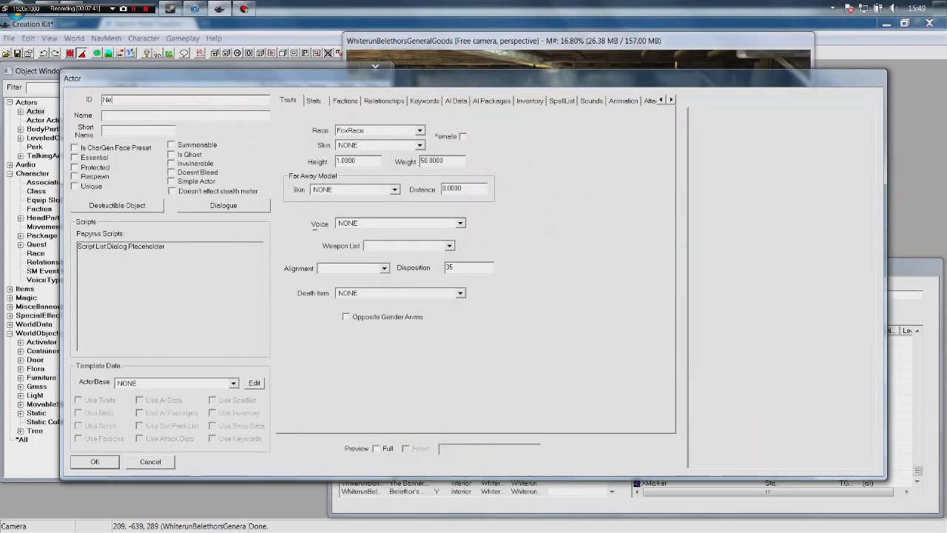
pyautogui.write('ntA')
pyautogui.write('Corinthion')
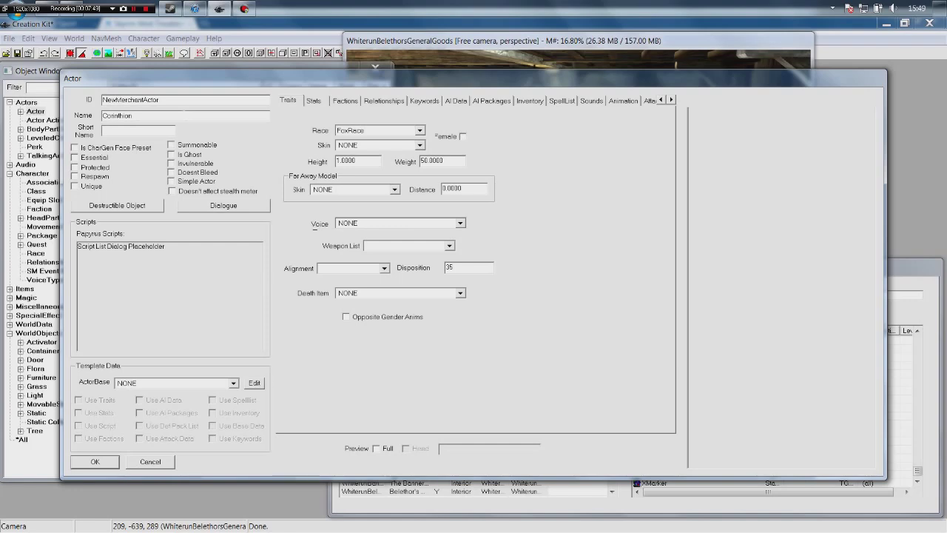
pyautogui.click(75, 158)
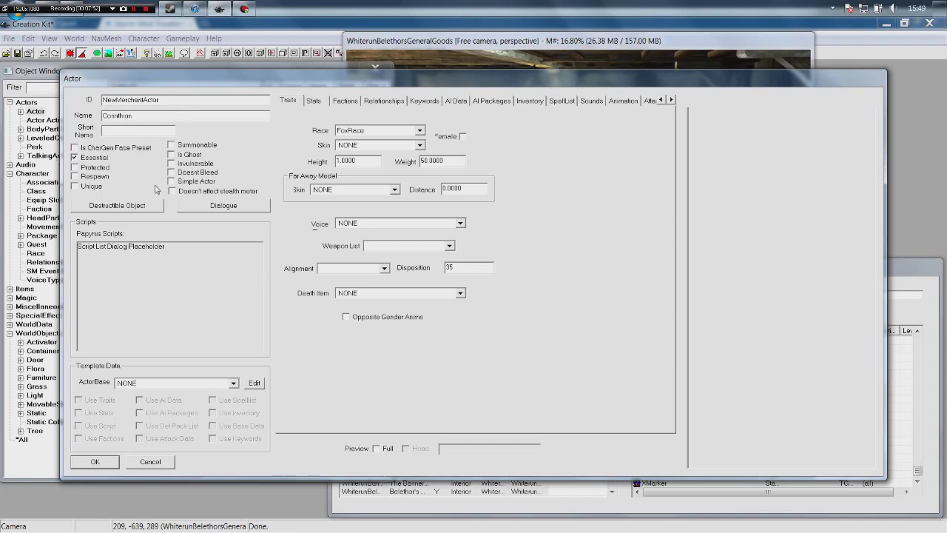
# Step: Set the new actor's race to HighElfRace
pyautogui.click(398, 135)
pyautogui.scroll(-4, 398, 141)
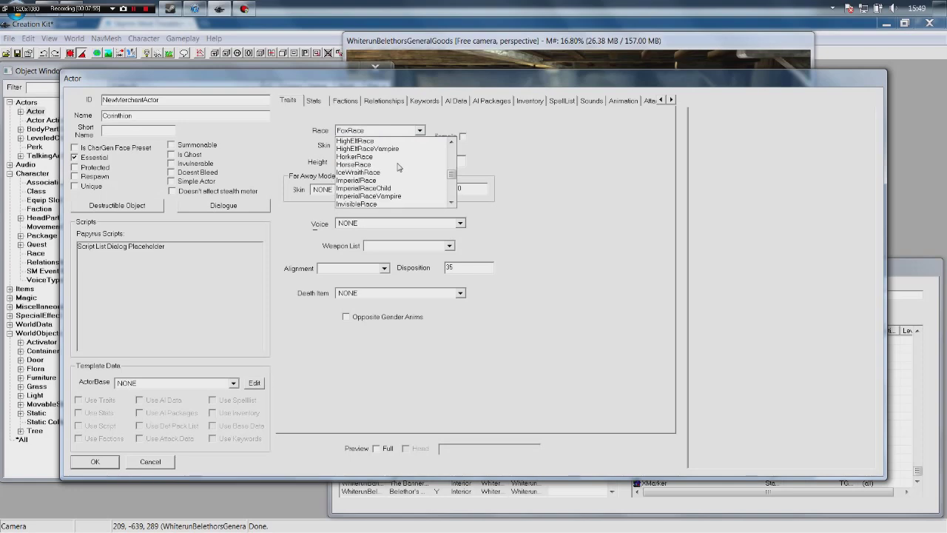
pyautogui.click(399, 141)
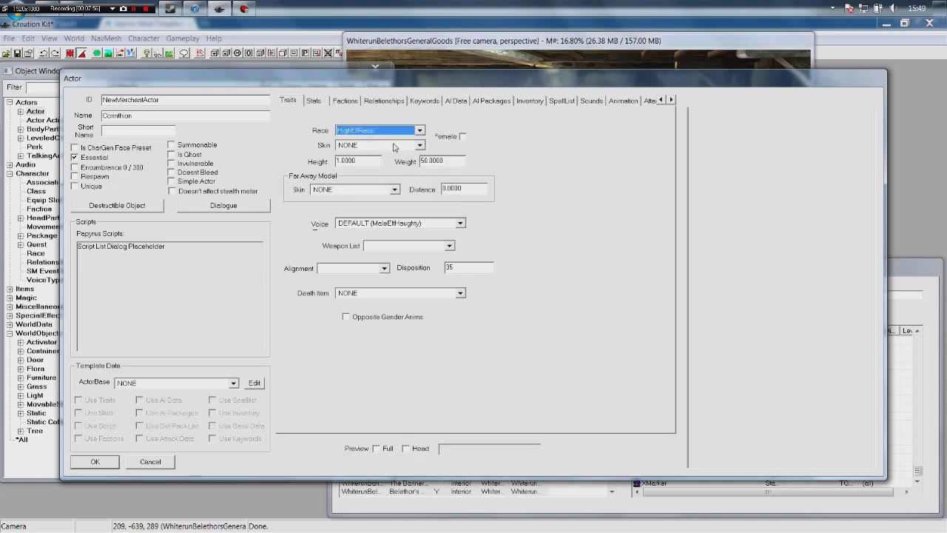
# Step: Add NewMerchantFaction to the new actor's faction list
pyautogui.click(355, 104)
pyautogui.rightClick(403, 174)
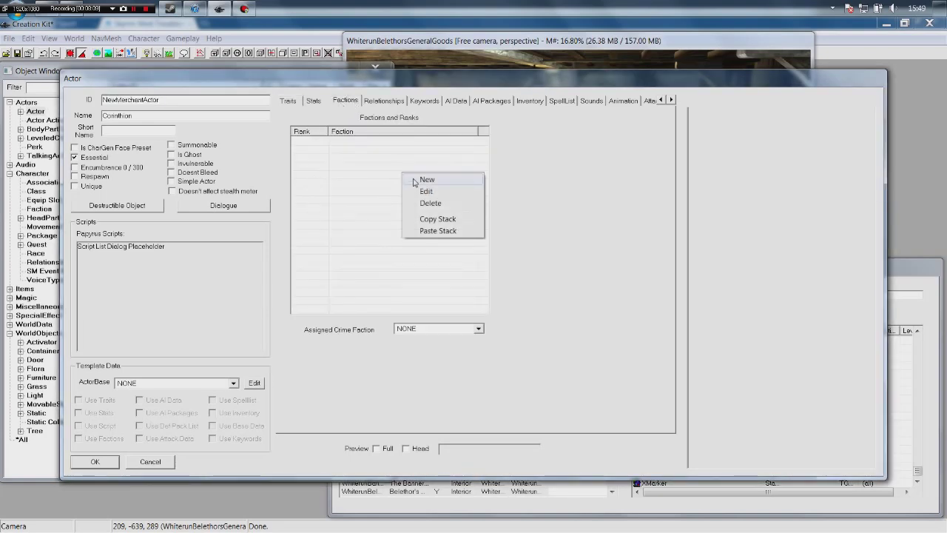
pyautogui.click(403, 168)
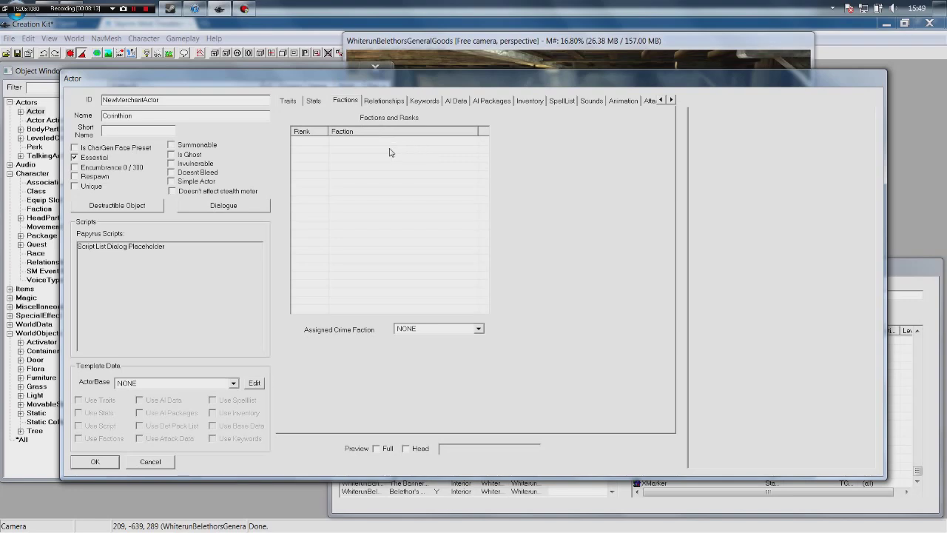
pyautogui.rightClick(388, 151)
pyautogui.click(408, 154)
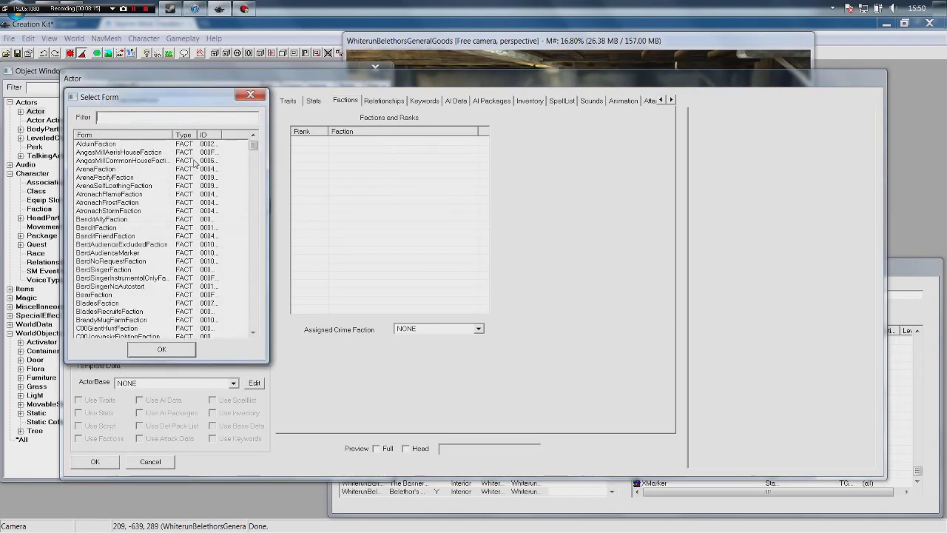
pyautogui.write('newmerchant')
pyautogui.click(111, 143)
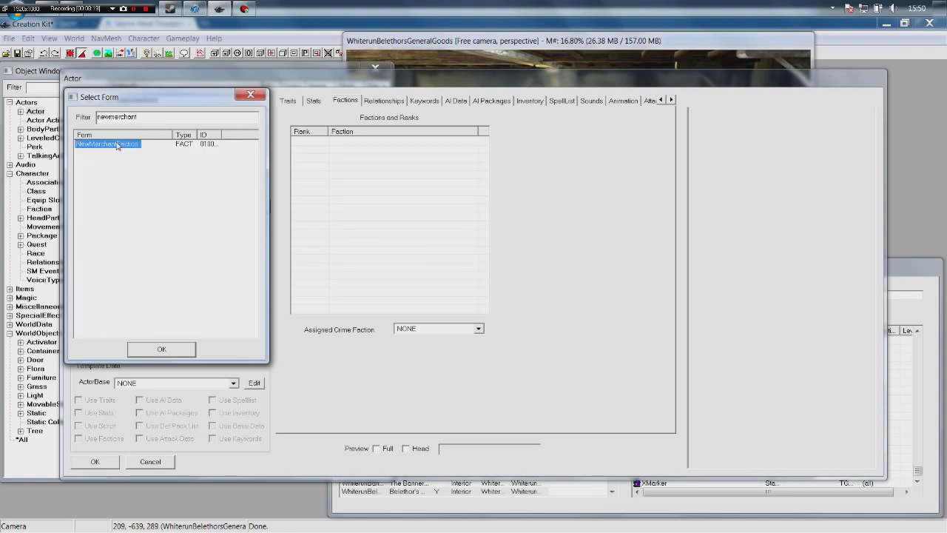
pyautogui.click(184, 348)
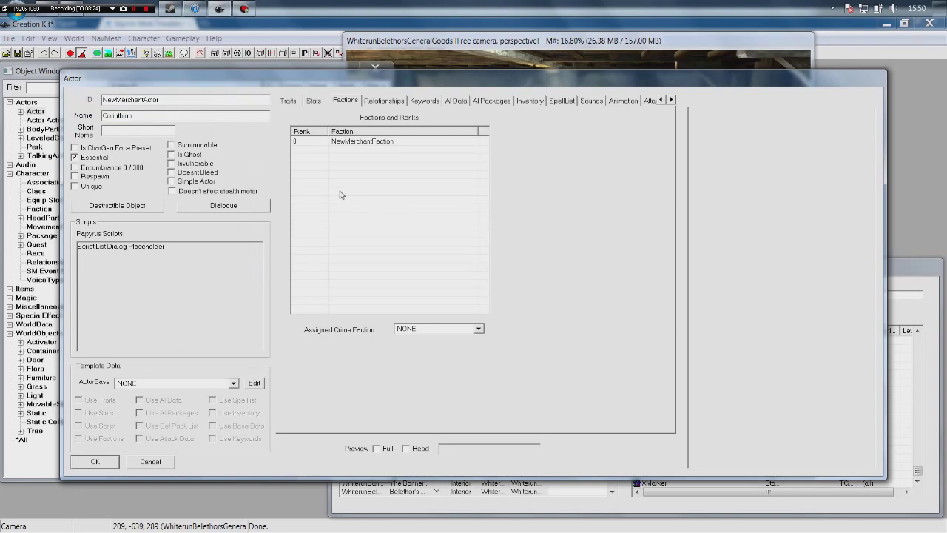
# Step: Add JobMerchantFaction to the actor's factions as well
pyautogui.rightClick(392, 167)
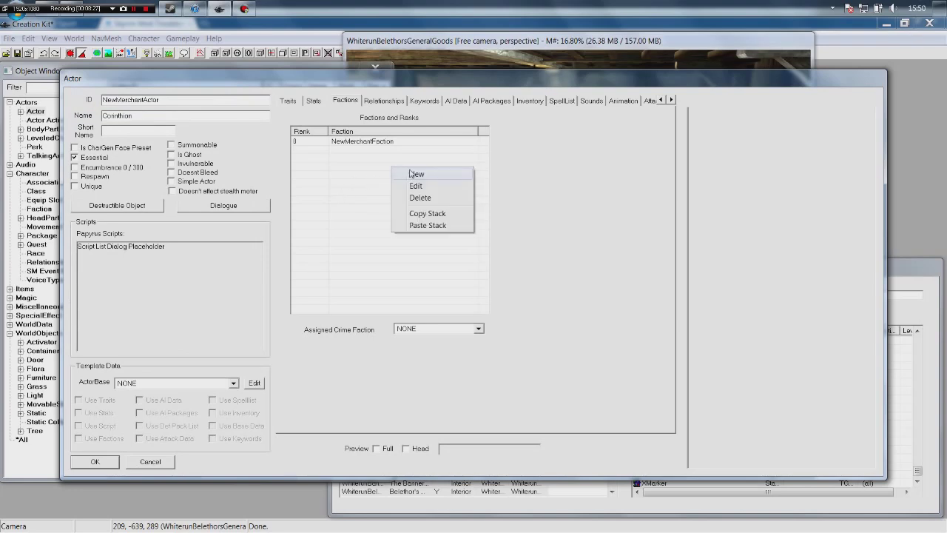
pyautogui.click(414, 174)
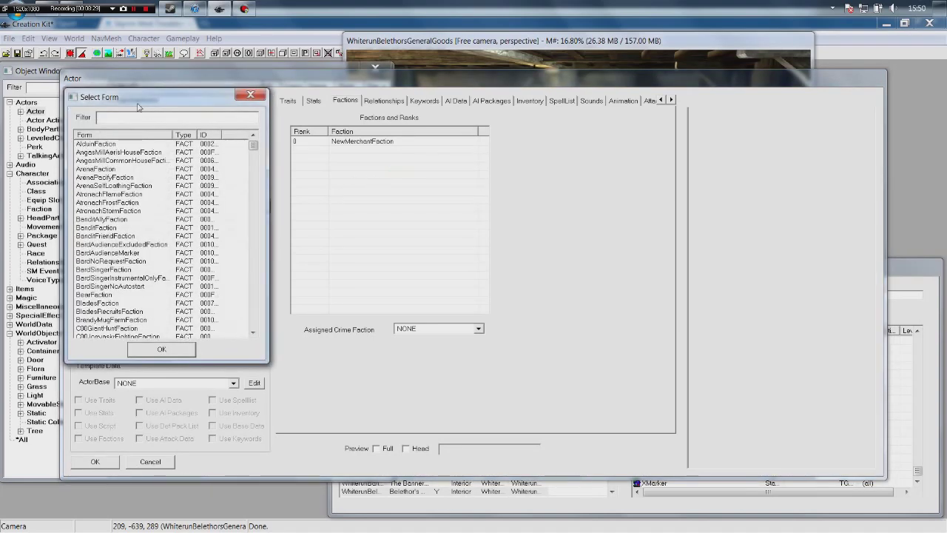
pyautogui.write('merchant')
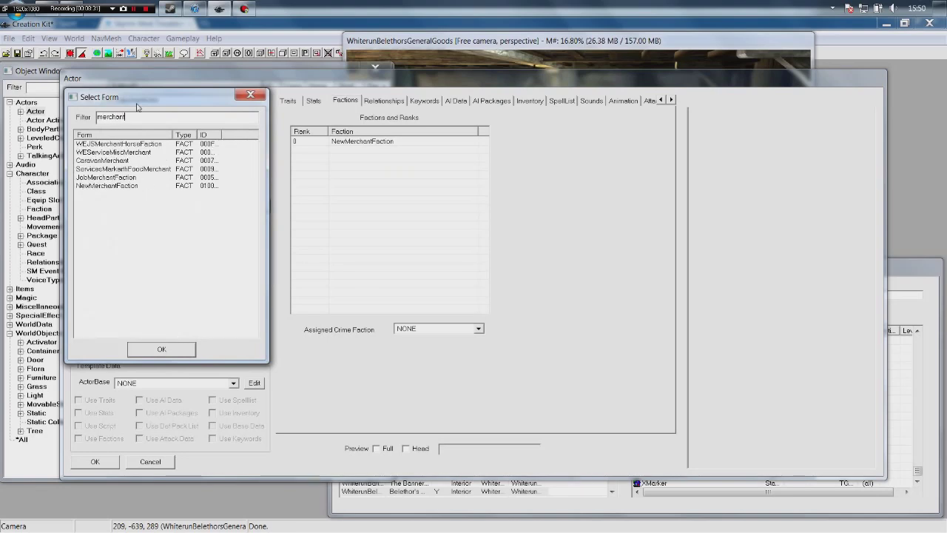
pyautogui.click(117, 178)
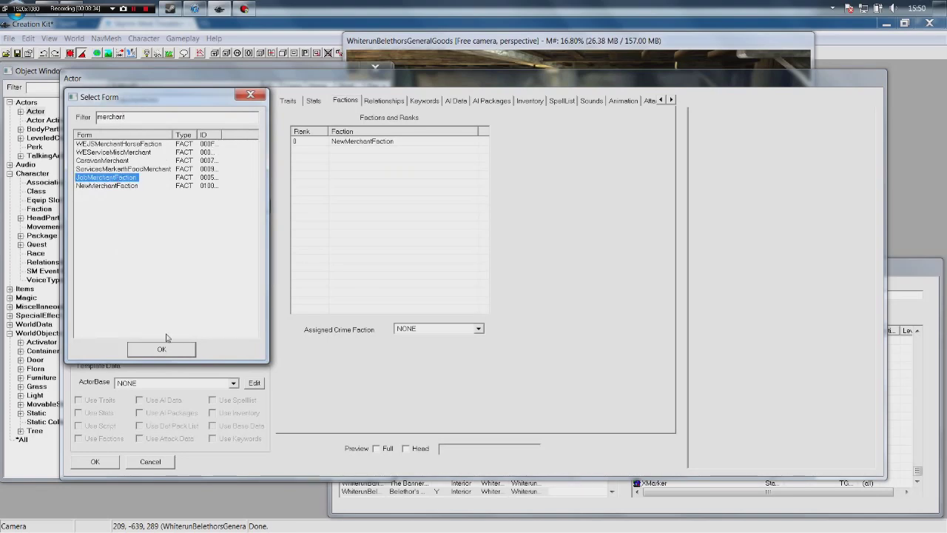
pyautogui.click(166, 350)
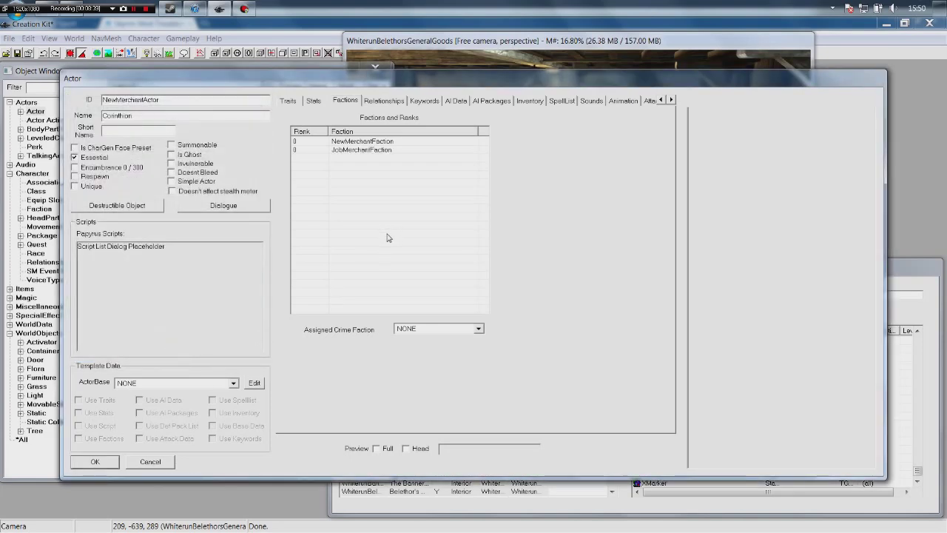
# Step: Set the actor's default outfit to ArmorBladesOutfitNoHelmet, check it in the full-body preview and save the actor
pyautogui.click(528, 101)
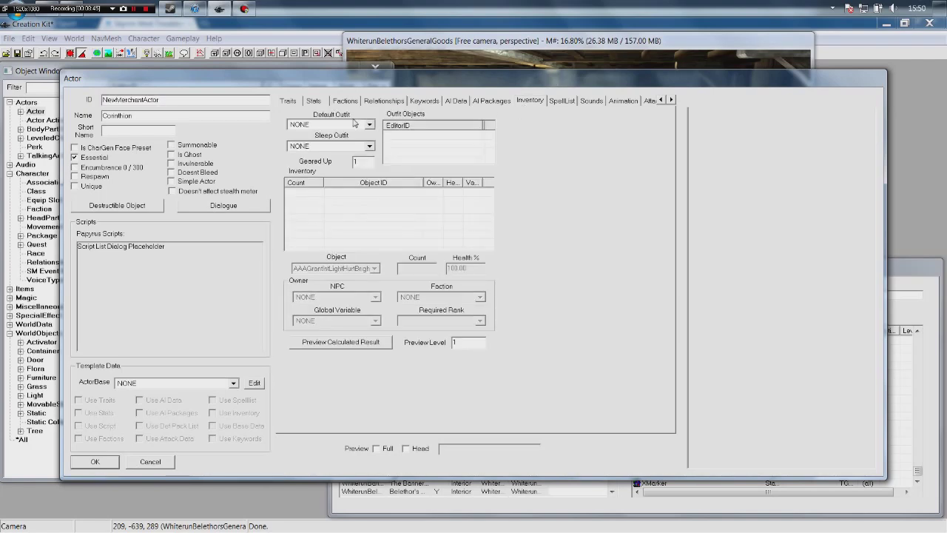
pyautogui.click(354, 123)
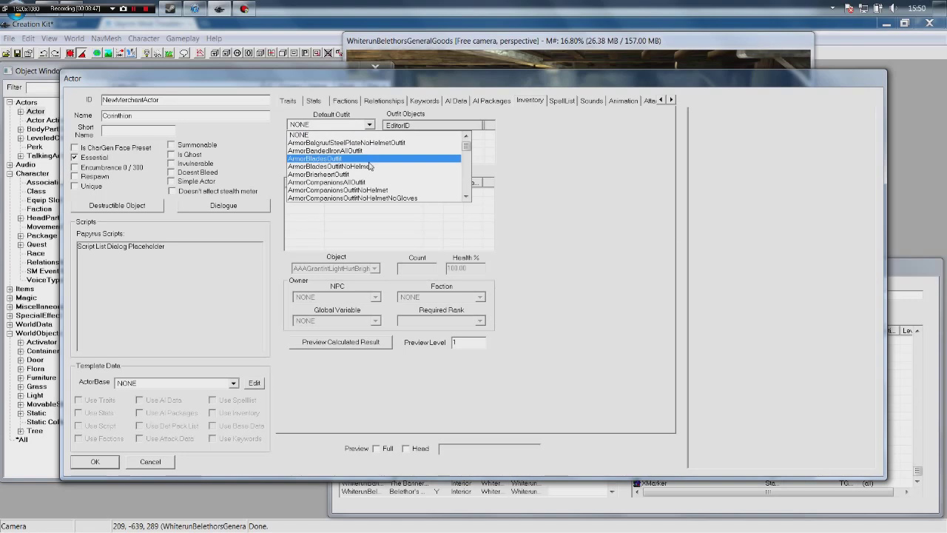
pyautogui.click(368, 166)
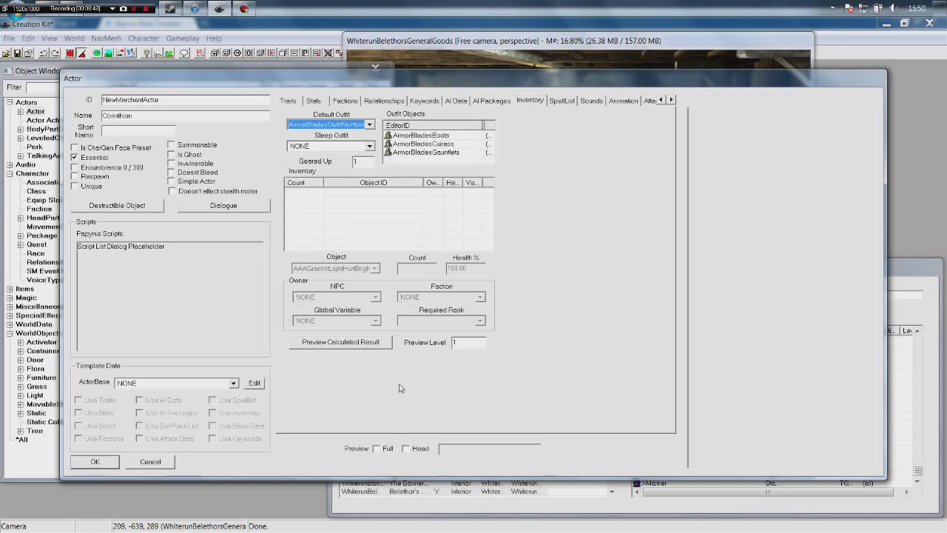
pyautogui.click(376, 448)
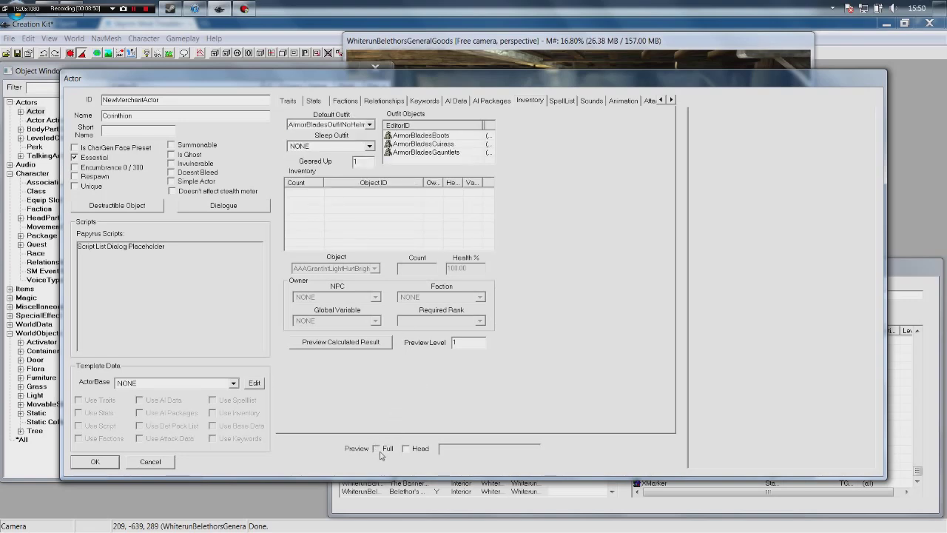
pyautogui.moveTo(803, 274); pyautogui.dragTo(644, 298)
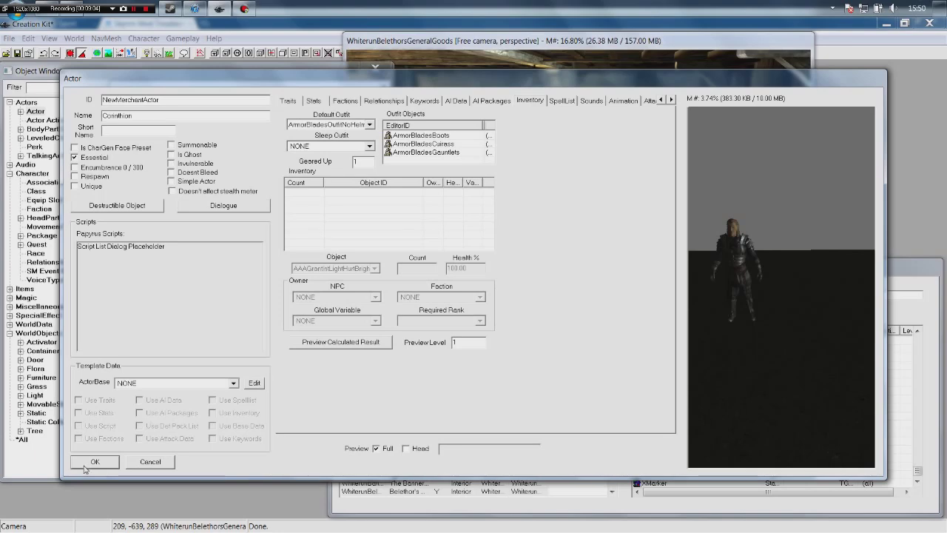
pyautogui.click(85, 466)
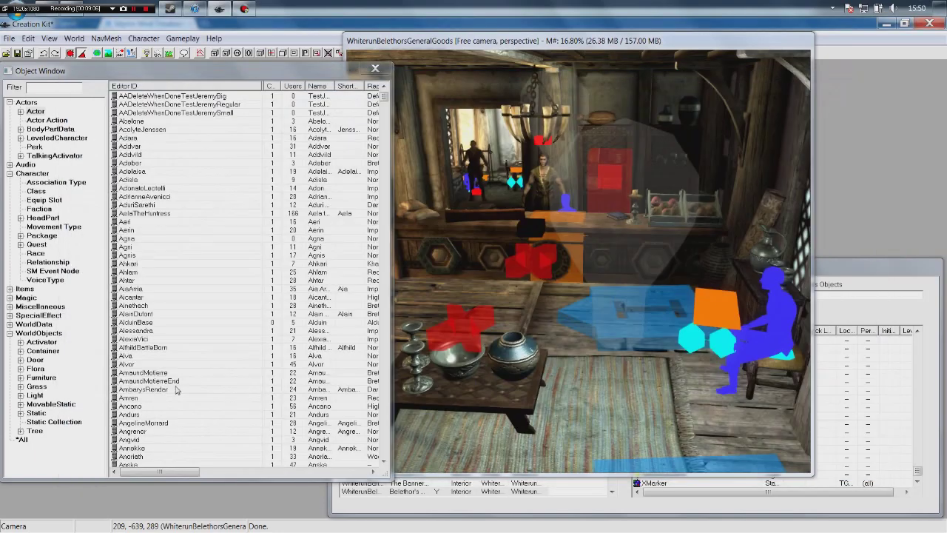
# Step: Filter the actor list for newmerchant and place NewMerchantActor in Belethor's shop cell
pyautogui.moveTo(529, 286); pyautogui.dragTo(547, 285, button='middle')
pyautogui.click(181, 314)
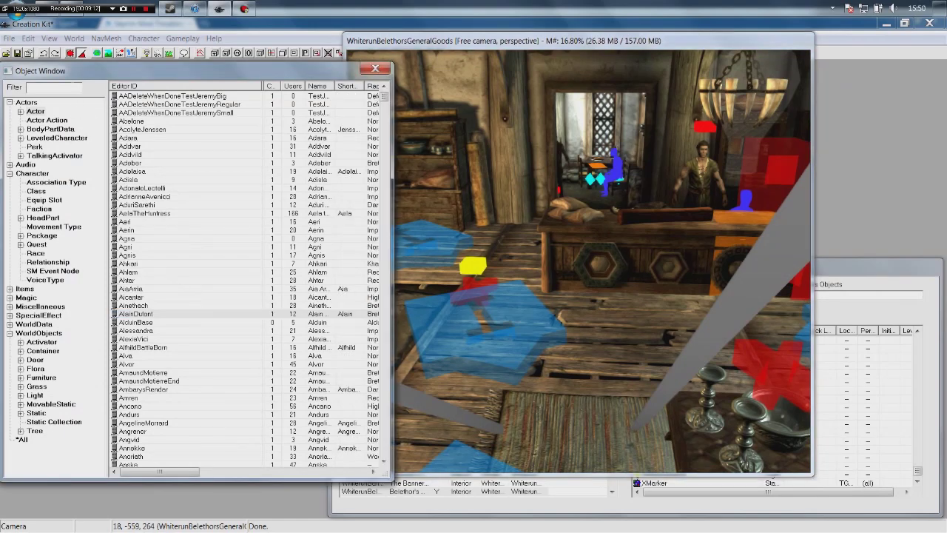
pyautogui.write('newmerchant')
pyautogui.click(139, 97)
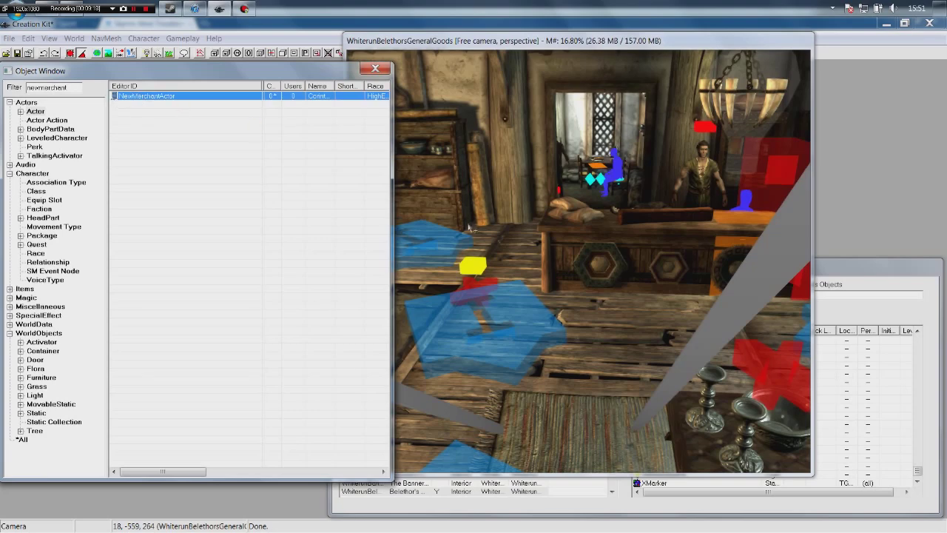
pyautogui.moveTo(616, 328); pyautogui.dragTo(615, 327)
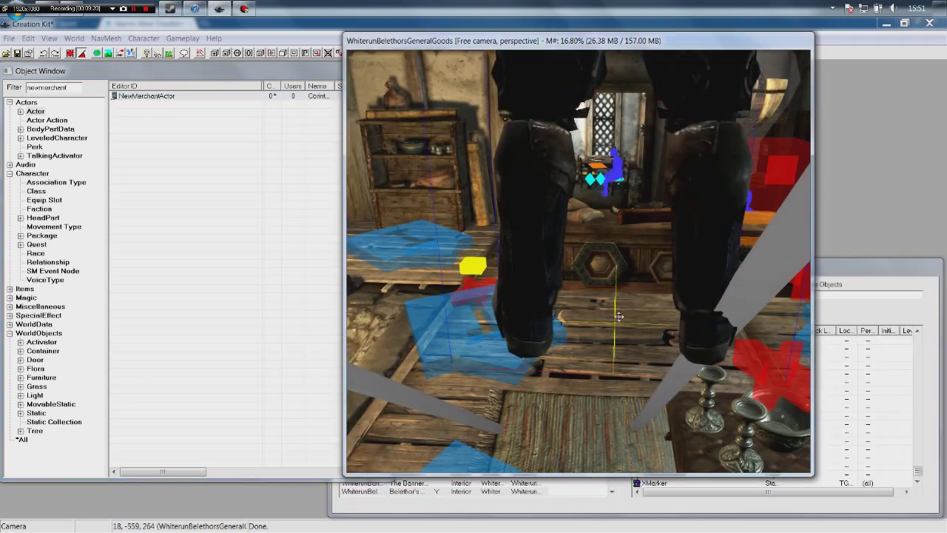
# Step: Move the placed merchant actor behind the shop counter beside Belethor and turn it to face the customer side
pyautogui.click(553, 179)
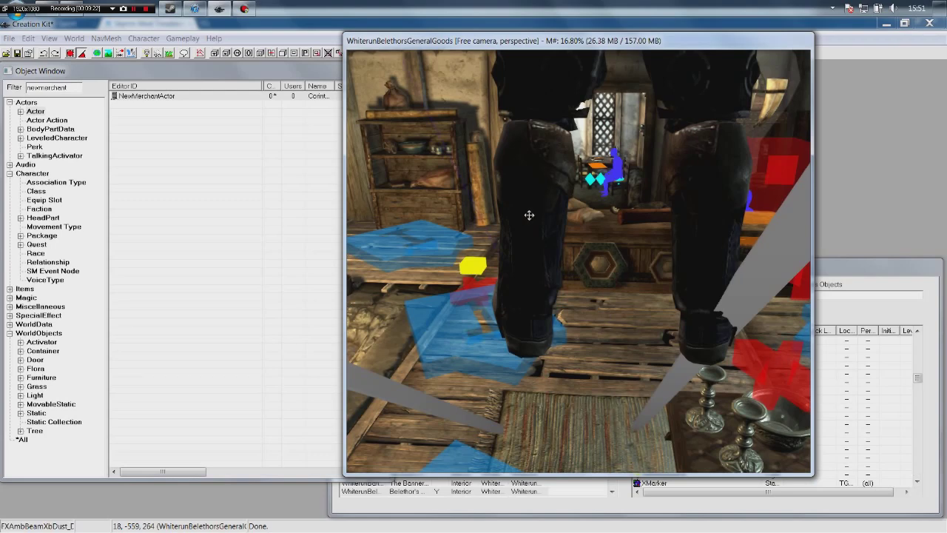
pyautogui.moveTo(537, 205); pyautogui.dragTo(561, 186, button='middle')
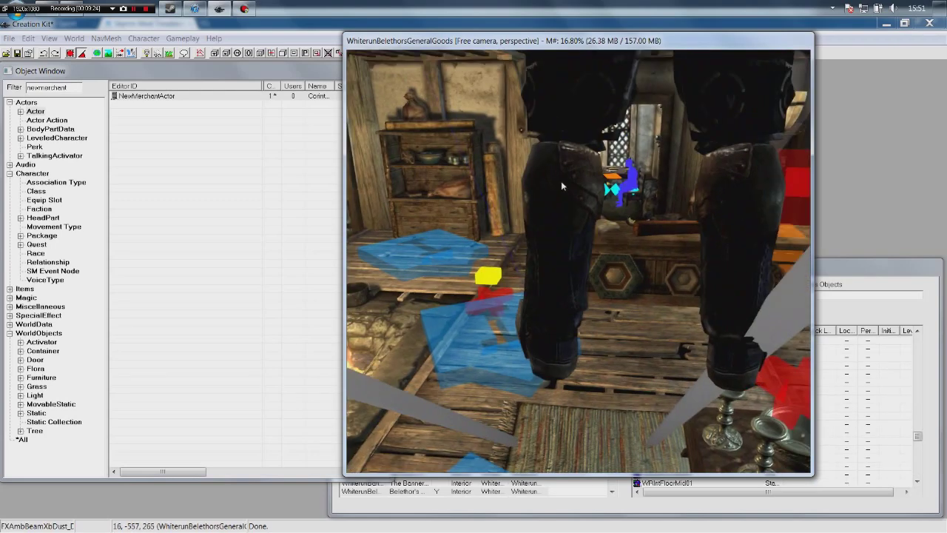
pyautogui.click(556, 349)
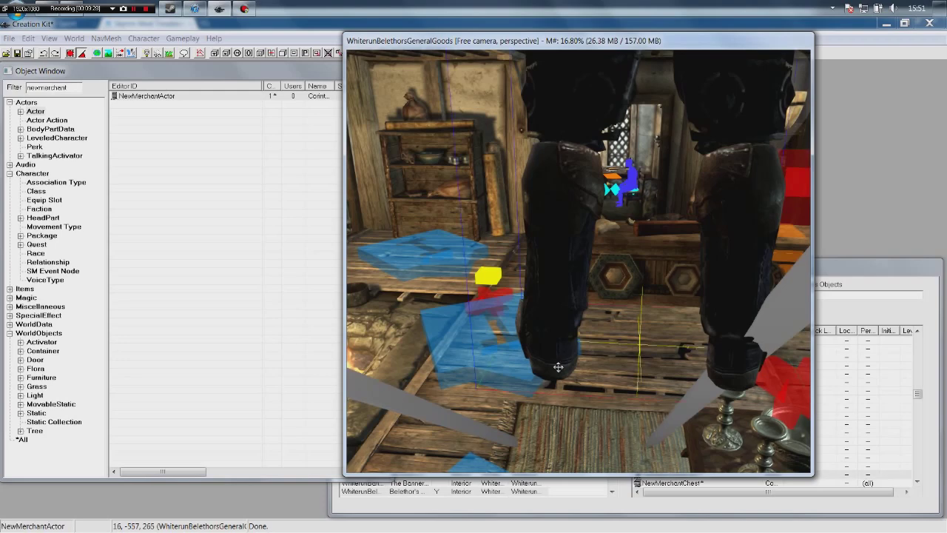
pyautogui.moveTo(554, 348); pyautogui.dragTo(614, 355)
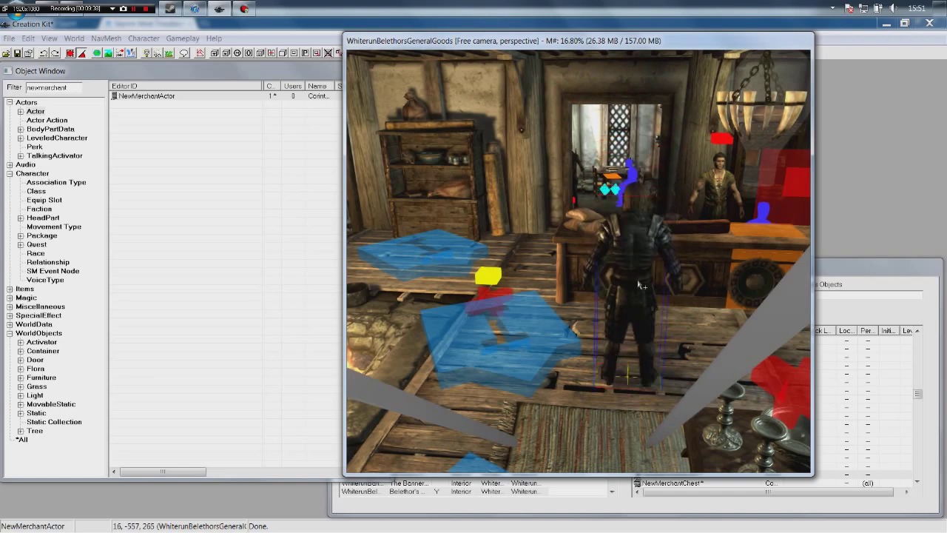
pyautogui.press('shift')
pyautogui.press('shift')
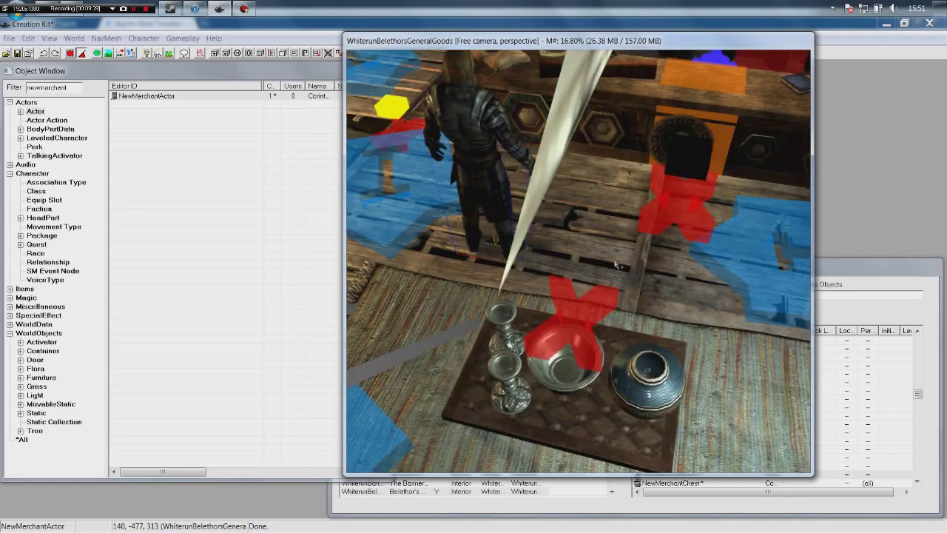
pyautogui.moveTo(569, 362); pyautogui.dragTo(628, 130)
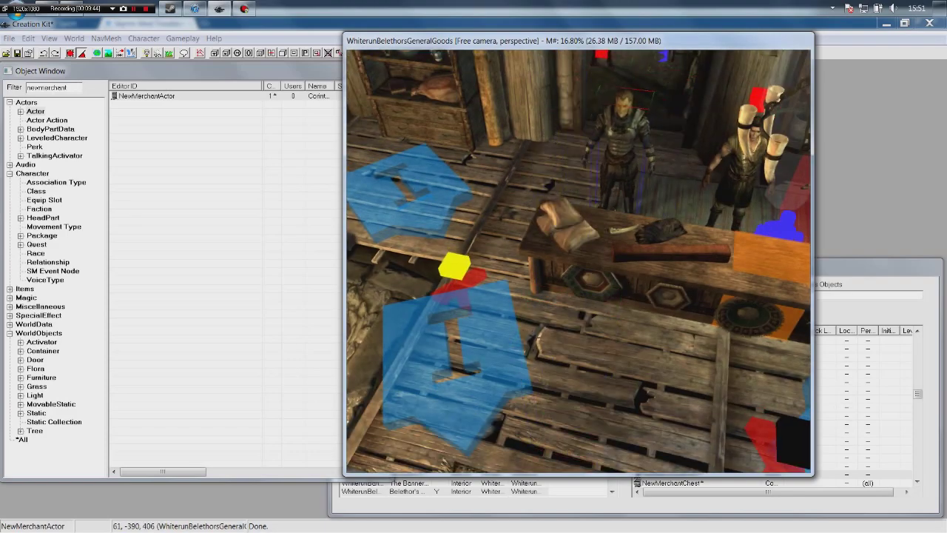
pyautogui.scroll(-3, 612, 187)
pyautogui.scroll(5, 618, 182)
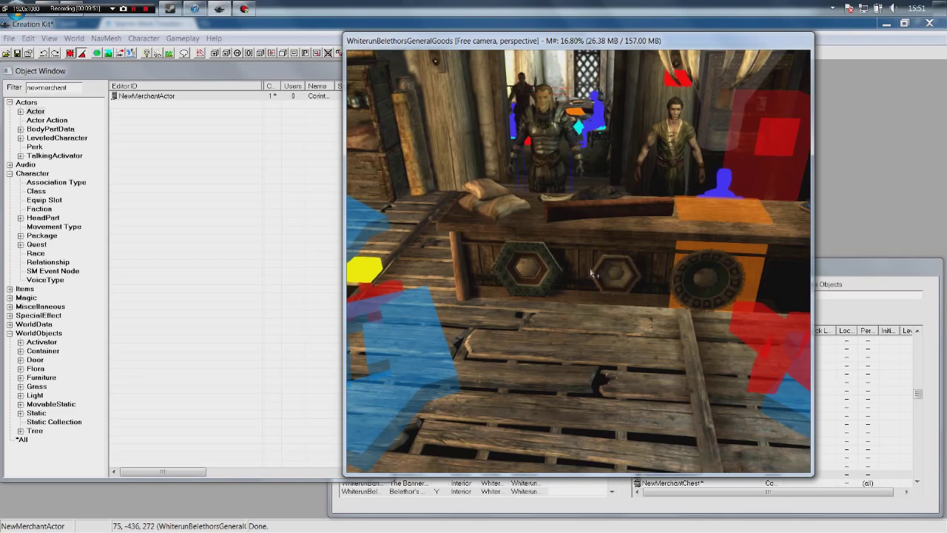
# Step: Open NewMerchantActor's AI package list for editing and filter the Package objects by "default"
pyautogui.rightClick(138, 97)
pyautogui.click(248, 114)
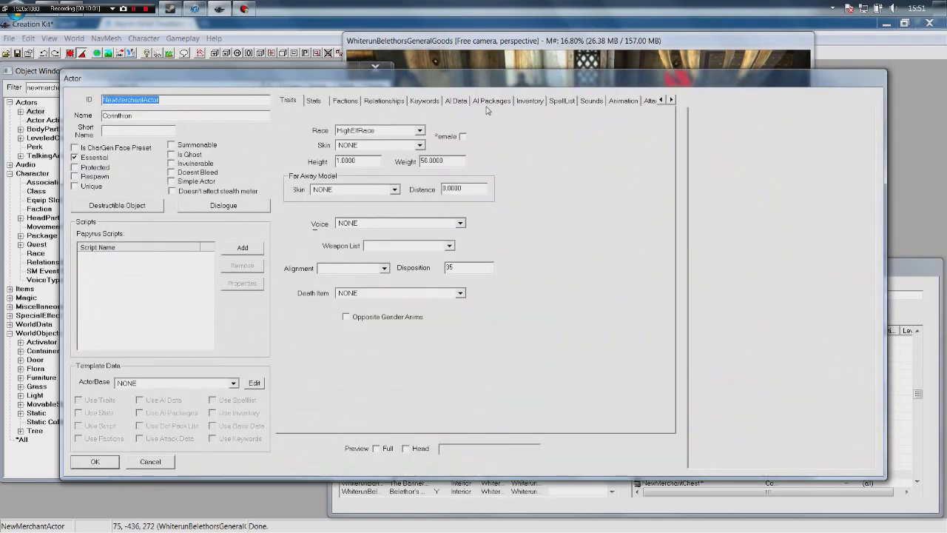
pyautogui.click(490, 101)
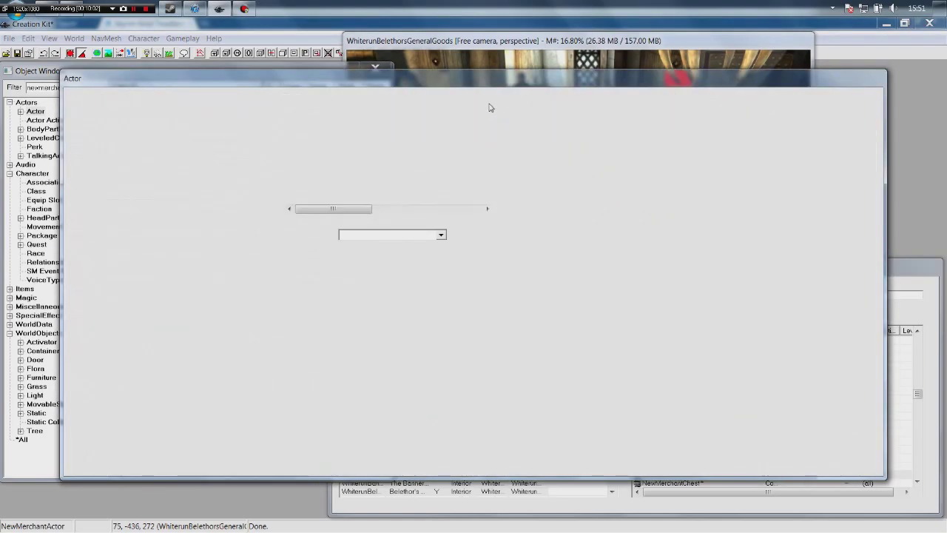
pyautogui.click(35, 72)
pyautogui.doubleClick(47, 87)
pyautogui.press('BackSpace')
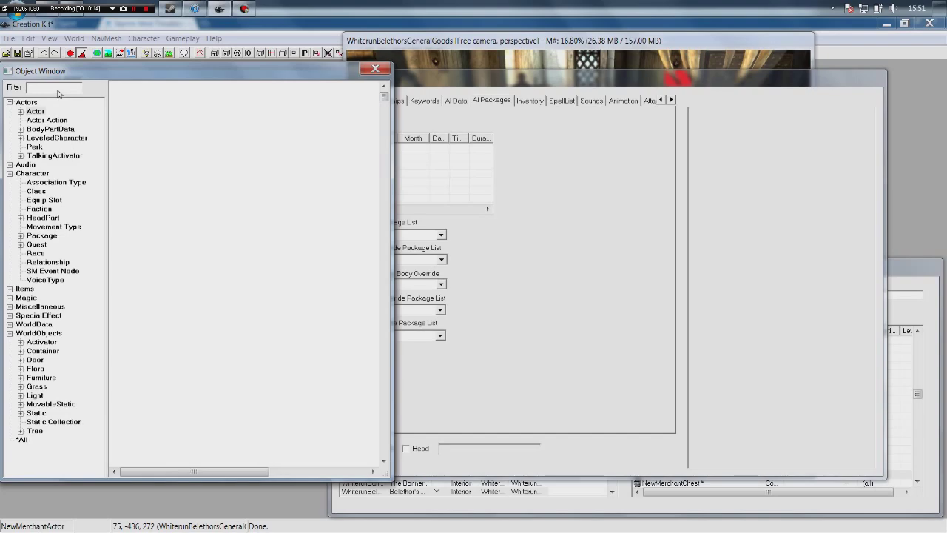
pyautogui.click(41, 235)
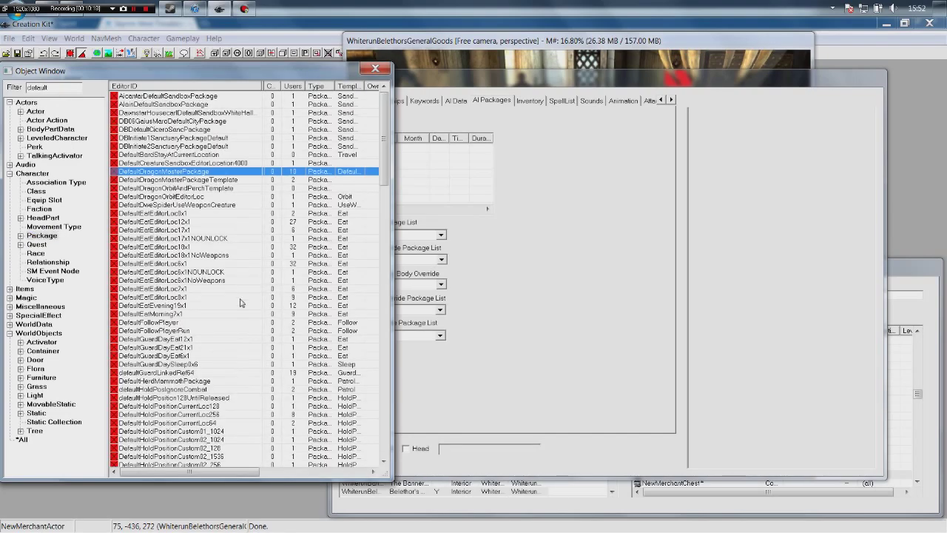
# Step: Add the DefaultHoldPositionCurrentLoc128 package to NewMerchantActor's AI package list
pyautogui.scroll(-5, 238, 302)
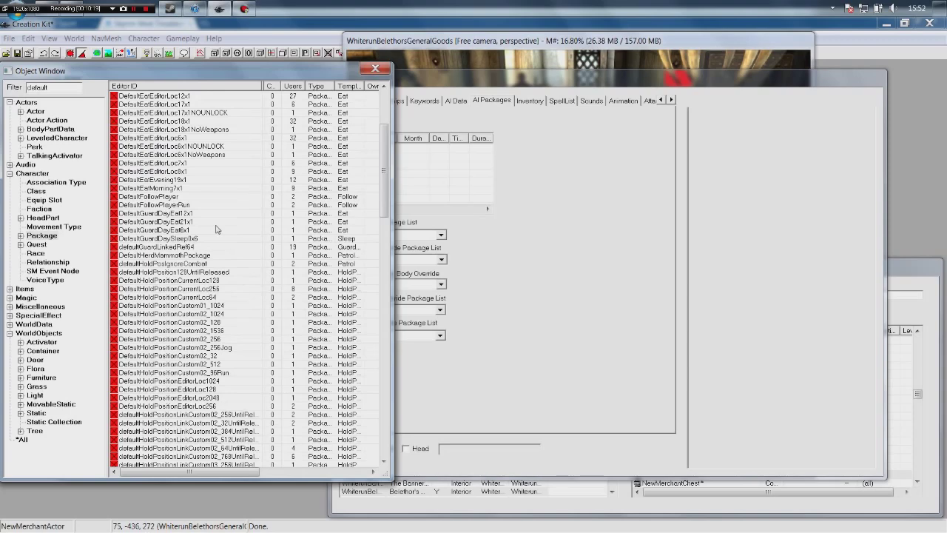
pyautogui.scroll(3, 217, 230)
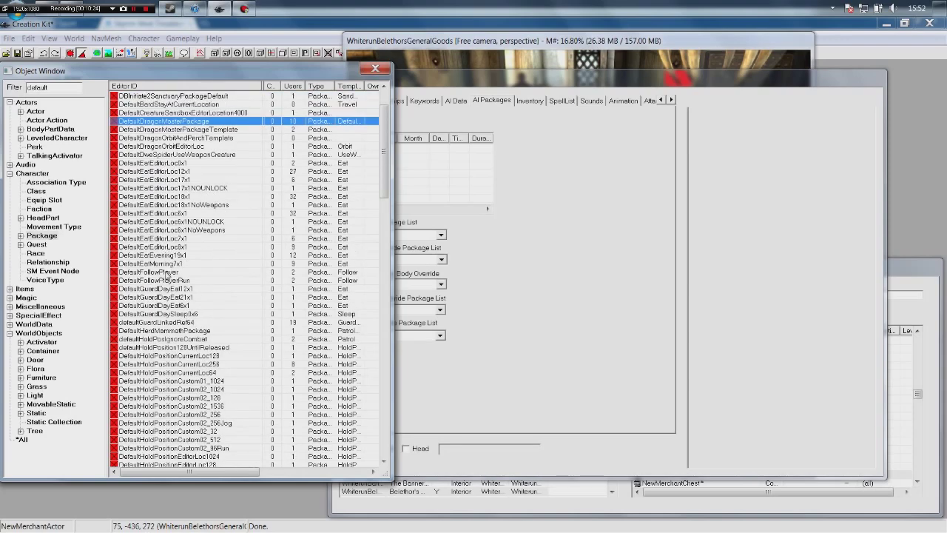
pyautogui.click(168, 272)
pyautogui.scroll(-7, 240, 189)
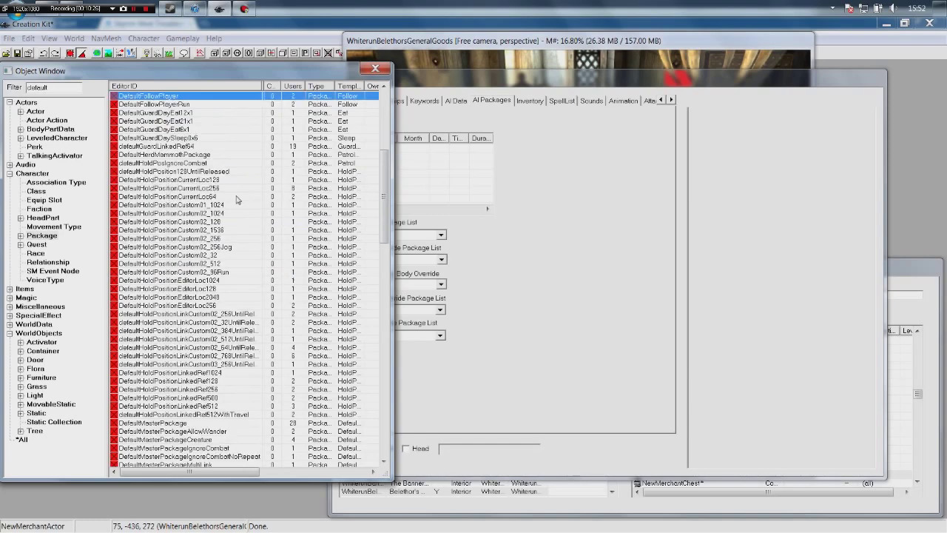
pyautogui.scroll(-5, 237, 198)
pyautogui.scroll(5, 237, 233)
pyautogui.click(176, 180)
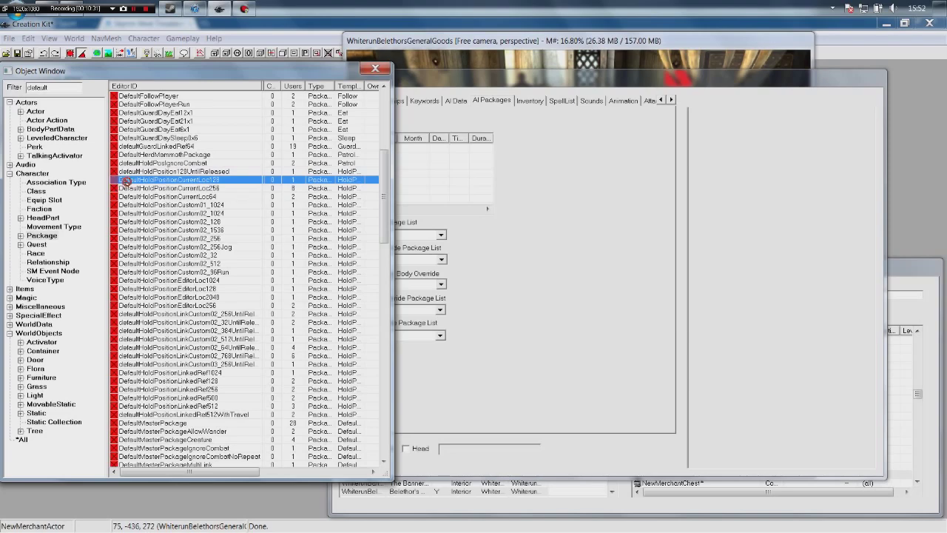
pyautogui.moveTo(125, 179); pyautogui.dragTo(417, 174)
pyautogui.click(659, 218)
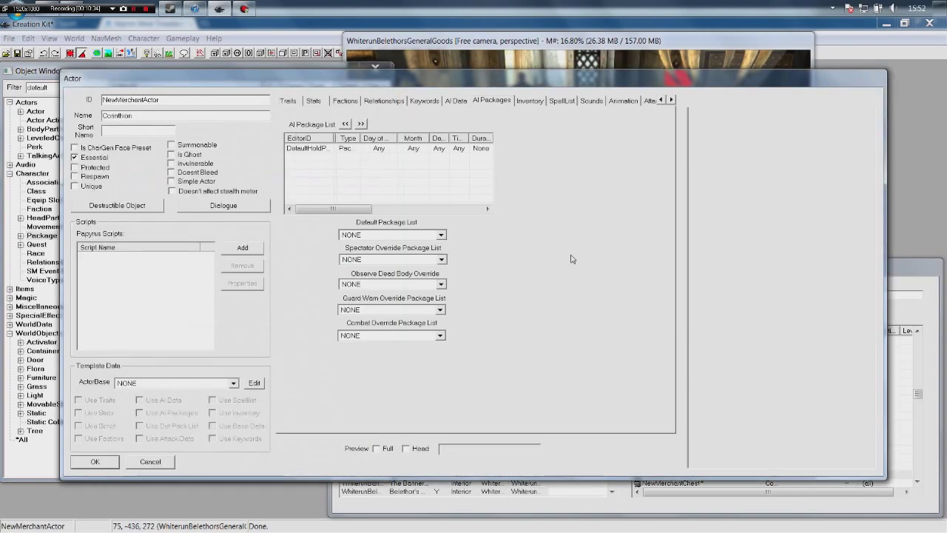
# Step: Check the hold-position package in the Package list and save NewMerchantActor's changes
pyautogui.click(33, 70)
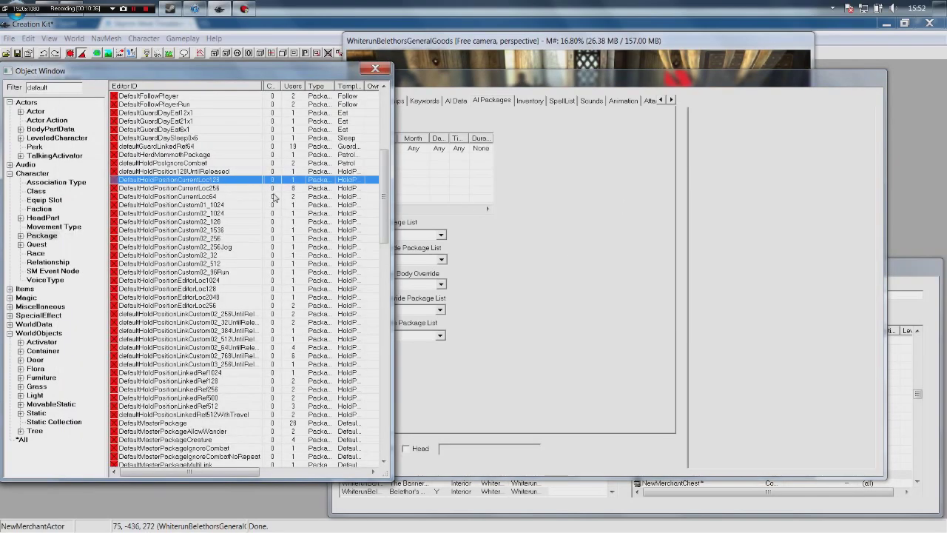
pyautogui.click(578, 213)
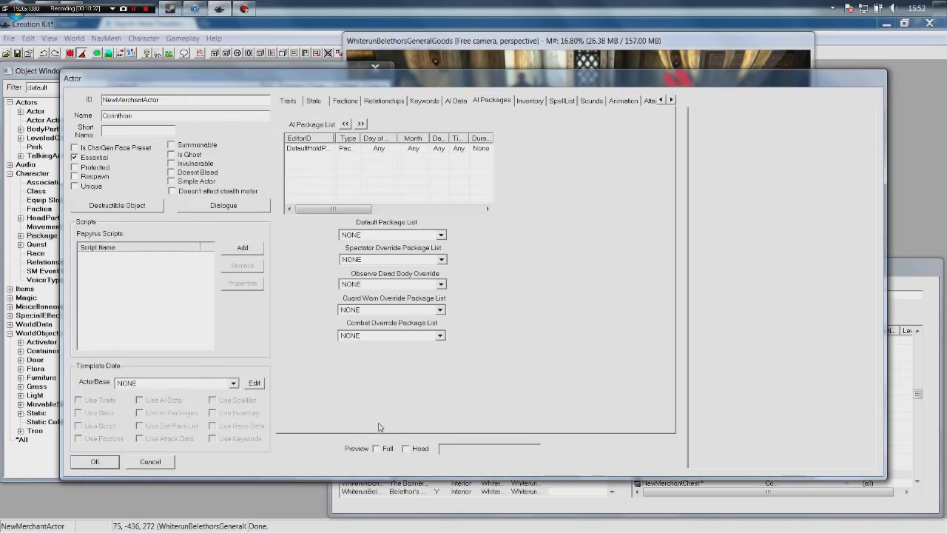
pyautogui.click(117, 462)
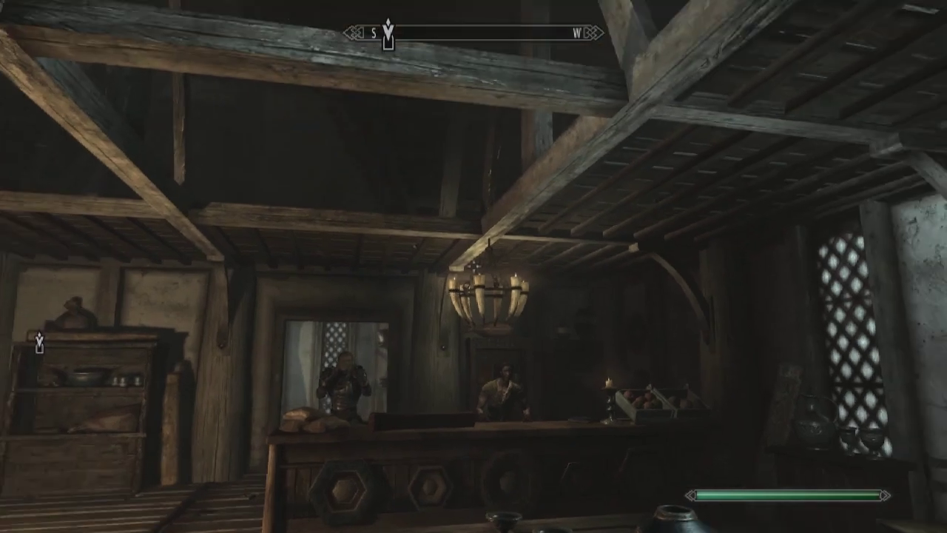
# Step: Switch to Skyrim and walk up to the new merchant Corinthion behind the counter in Belethor's shop
pyautogui.press('t')
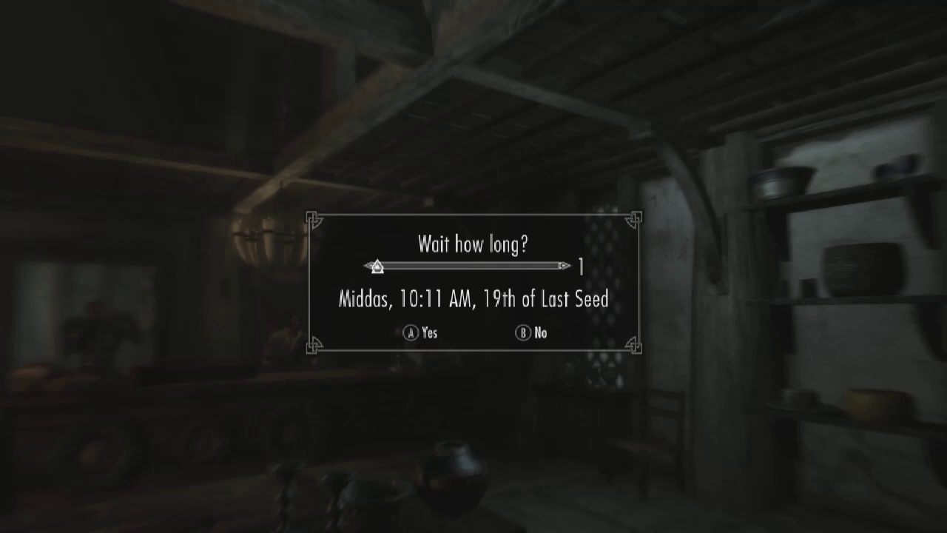
pyautogui.press('Escape')
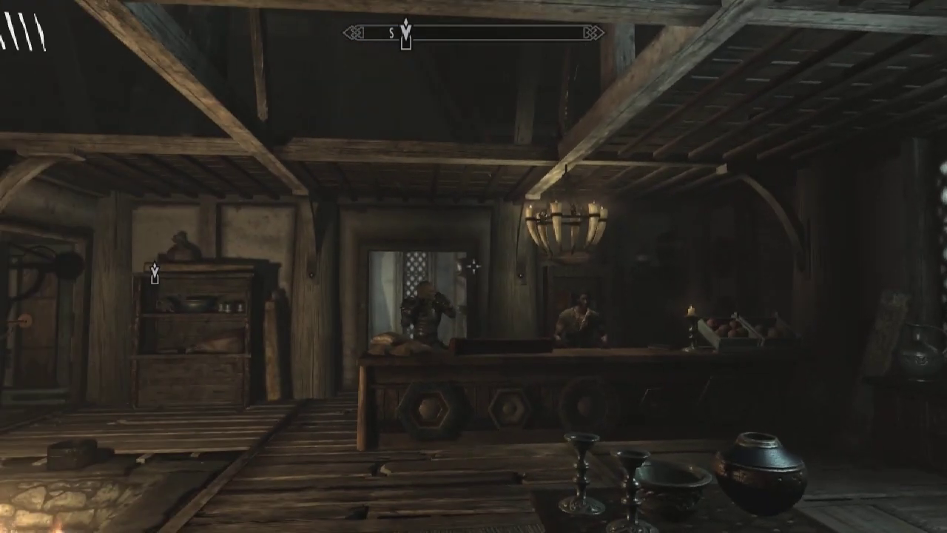
pyautogui.press('w')
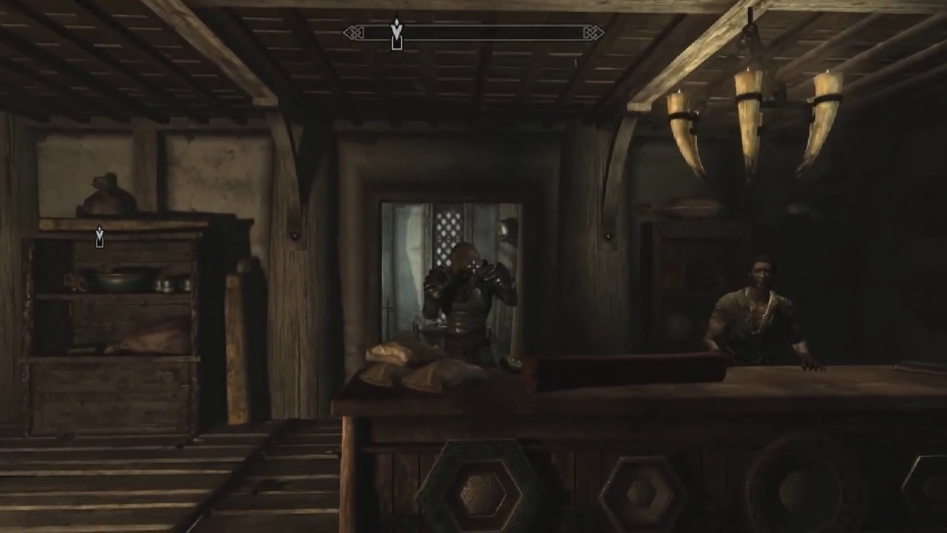
pyautogui.press('w')
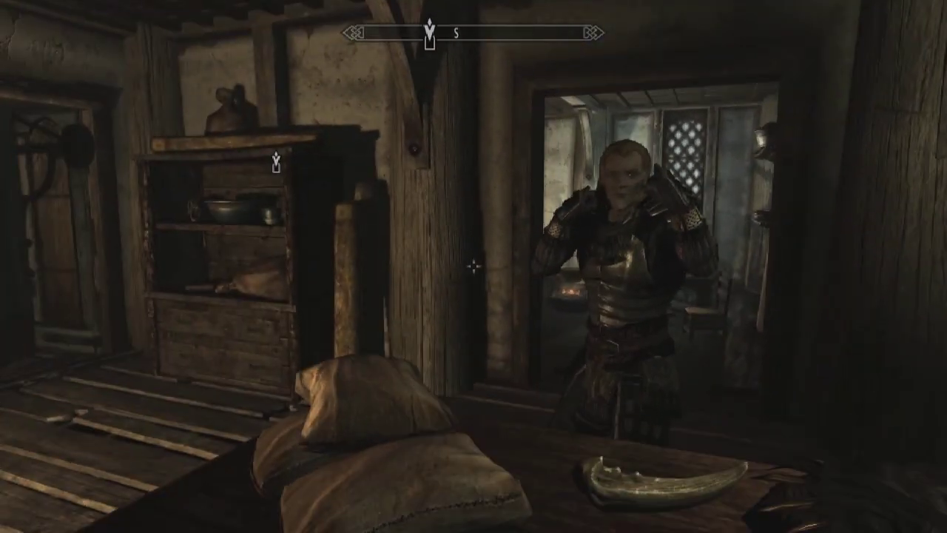
pyautogui.press('w')
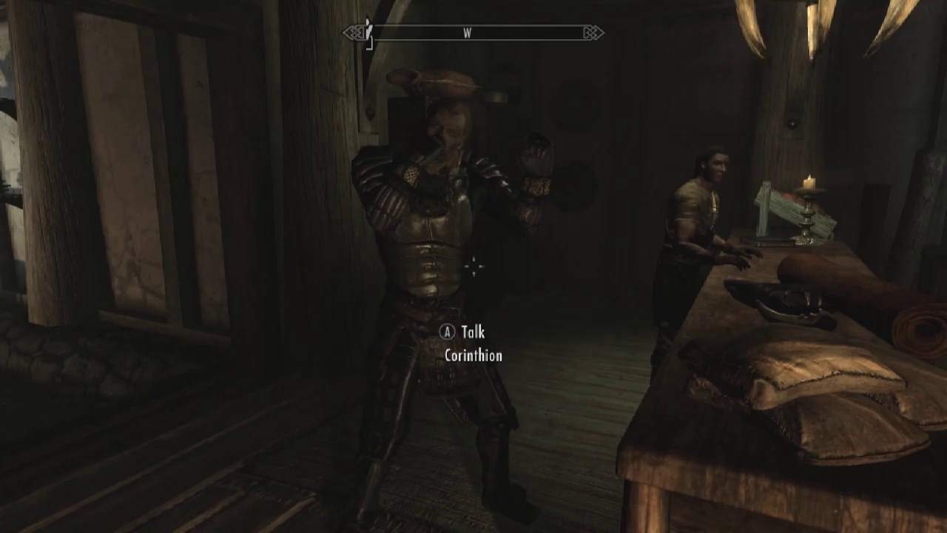
pyautogui.press('w')
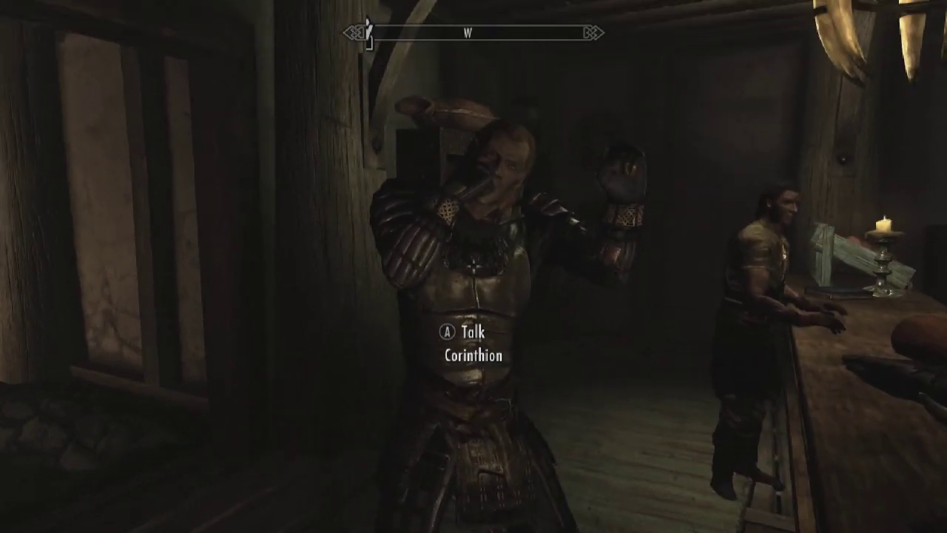
# Step: Talk to Corinthion, ask what he has for sale and open his weapons stock
pyautogui.press('e')
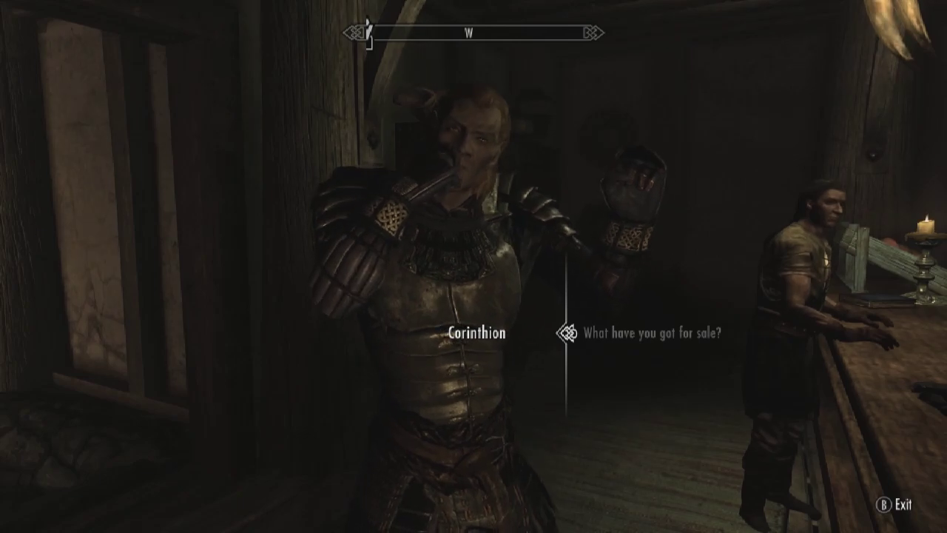
pyautogui.press('e')
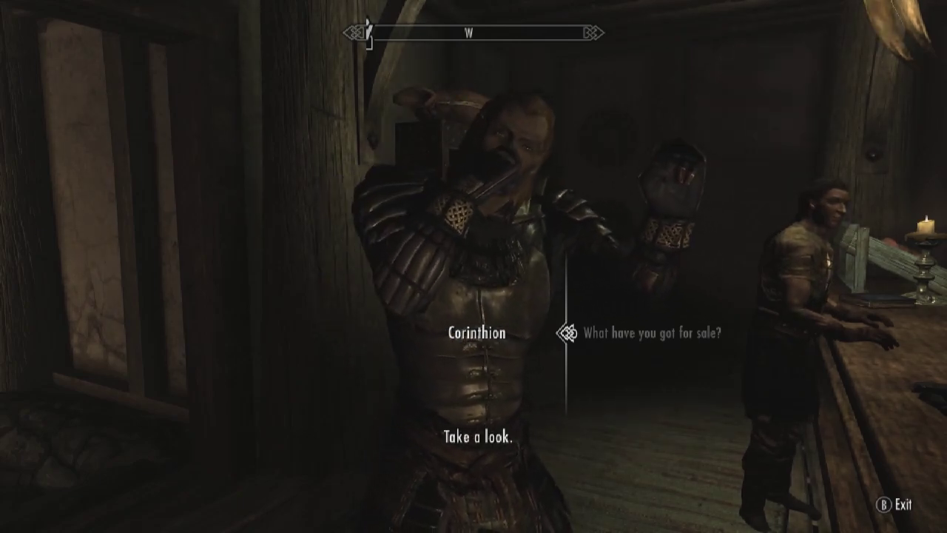
pyautogui.press('Down')
pyautogui.press('Right')
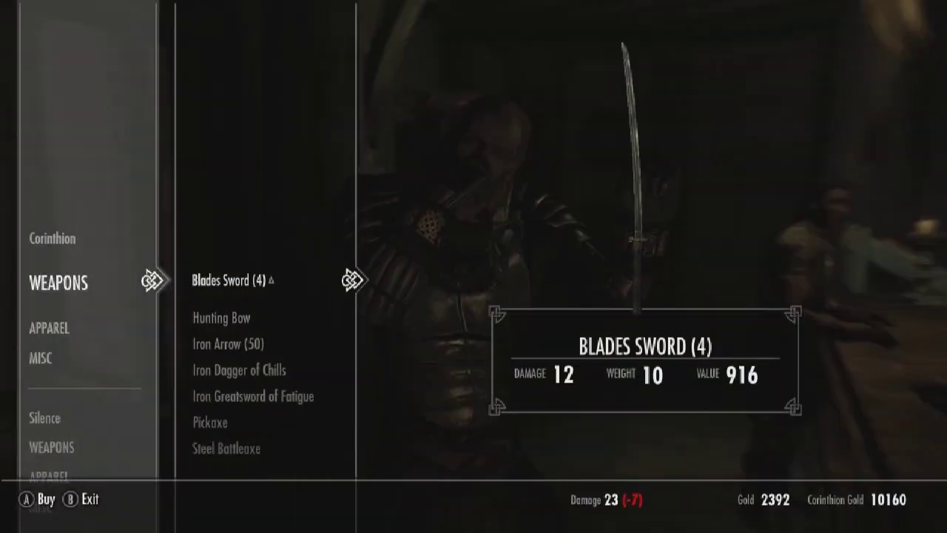
# Step: Examine the weapons Corinthion offers for sale, going down the list and back to the first item
pyautogui.press('Down')
pyautogui.press('Down')
pyautogui.press('Down')
pyautogui.press('Down')
pyautogui.press('Down')
pyautogui.press('Down')
pyautogui.press('Down')
pyautogui.press('Down')
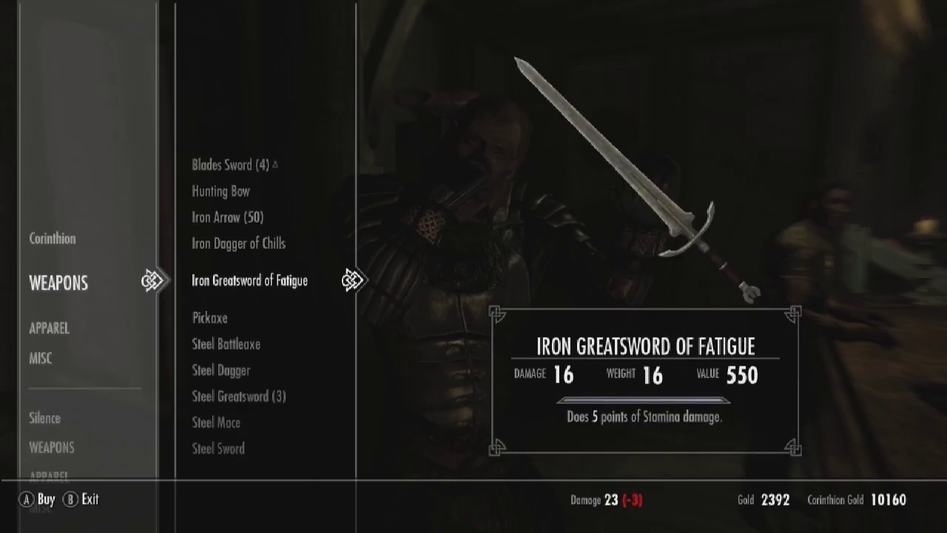
pyautogui.press('Up')
pyautogui.press('Up')
pyautogui.press('Up')
pyautogui.press('Up')
pyautogui.press('Up')
pyautogui.press('Up')
pyautogui.press('Up')
pyautogui.press('Up')
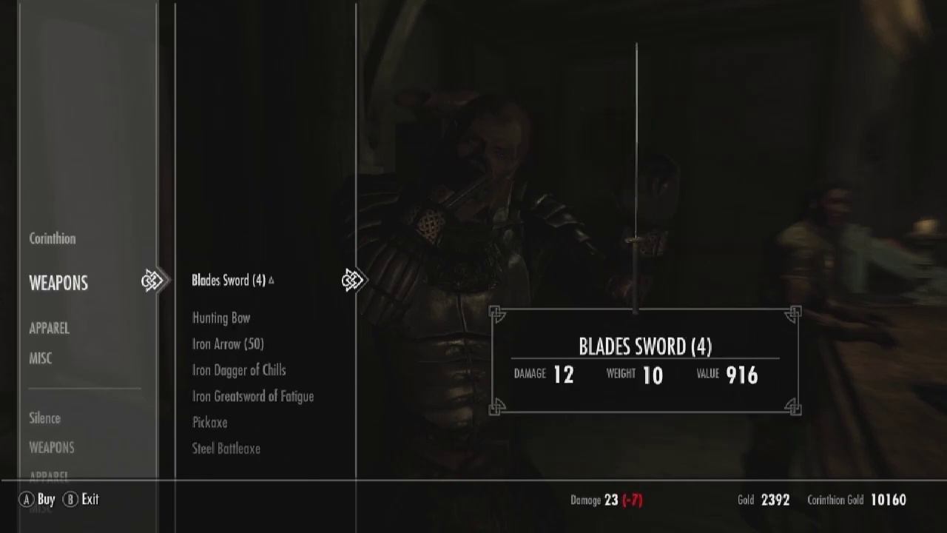
# Step: Examine the apparel Corinthion offers for sale
pyautogui.press('Left')
pyautogui.press('Down')
pyautogui.press('Right')
pyautogui.press('Down')
pyautogui.press('Down')
pyautogui.press('Down')
pyautogui.press('Down')
pyautogui.press('Down')
pyautogui.press('Down')
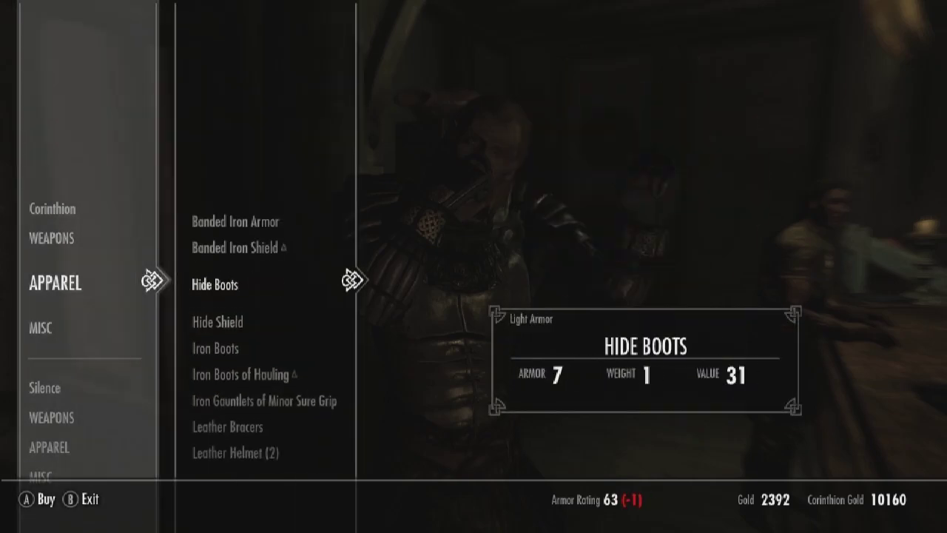
pyautogui.press('Down')
pyautogui.press('Down')
# Step: Examine the miscellaneous goods in Corinthion's stock
pyautogui.press('Left')
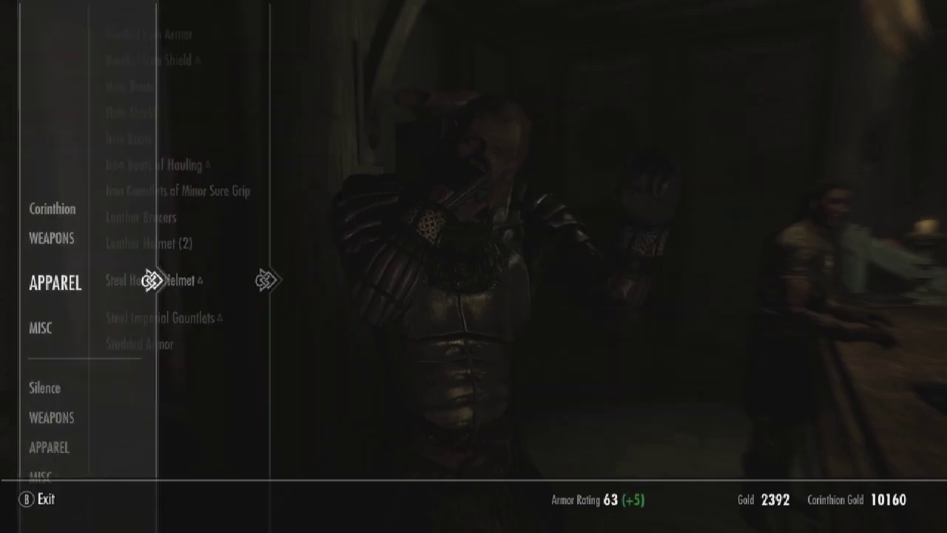
pyautogui.press('Down')
pyautogui.press('Right')
pyautogui.press('Down')
pyautogui.press('Down')
pyautogui.press('Down')
pyautogui.press('Down')
pyautogui.press('Down')
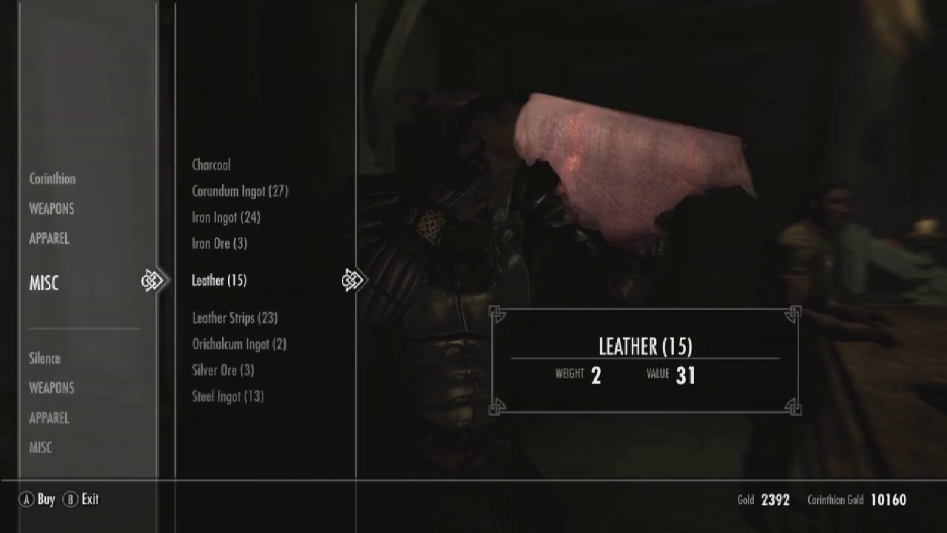
# Step: Check which of the player's own weapons can be sold to Corinthion
pyautogui.press('Left')
pyautogui.press('Down')
pyautogui.press('Down')
pyautogui.press('Right')
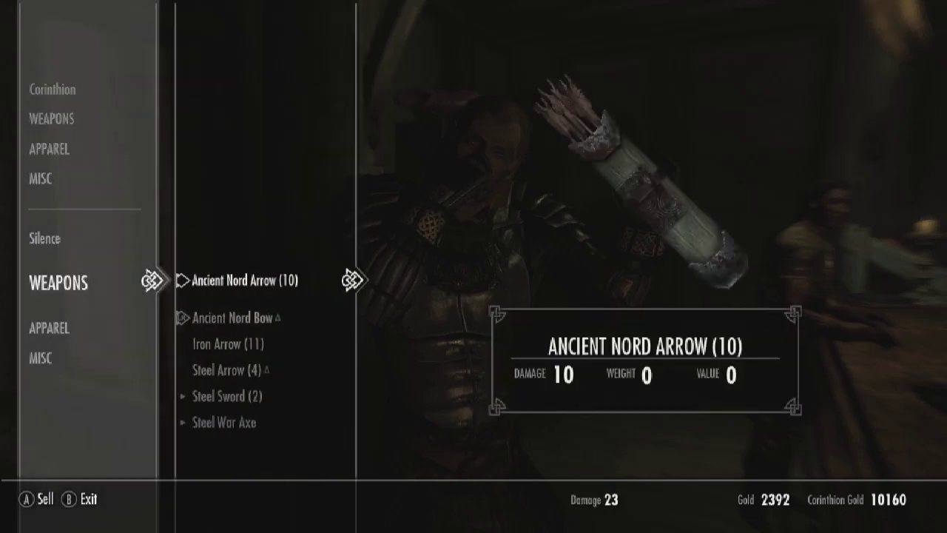
pyautogui.press('Left')
pyautogui.press('Down')
pyautogui.press('Up')
pyautogui.press('Right')
# Step: Check which of the player's own apparel items can be sold to Corinthion
pyautogui.press('Left')
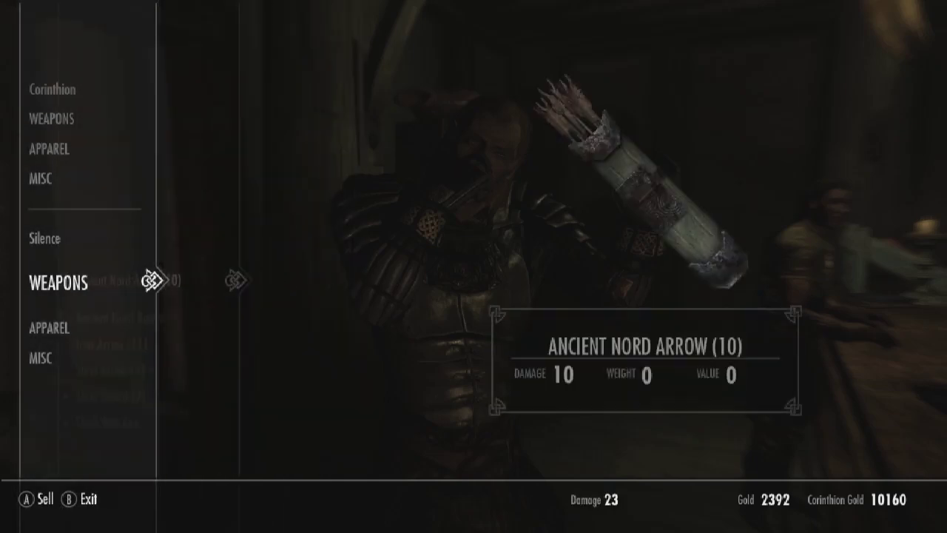
pyautogui.press('Down')
pyautogui.press('Right')
pyautogui.press('Down')
pyautogui.press('Down')
pyautogui.press('Down')
pyautogui.press('Down')
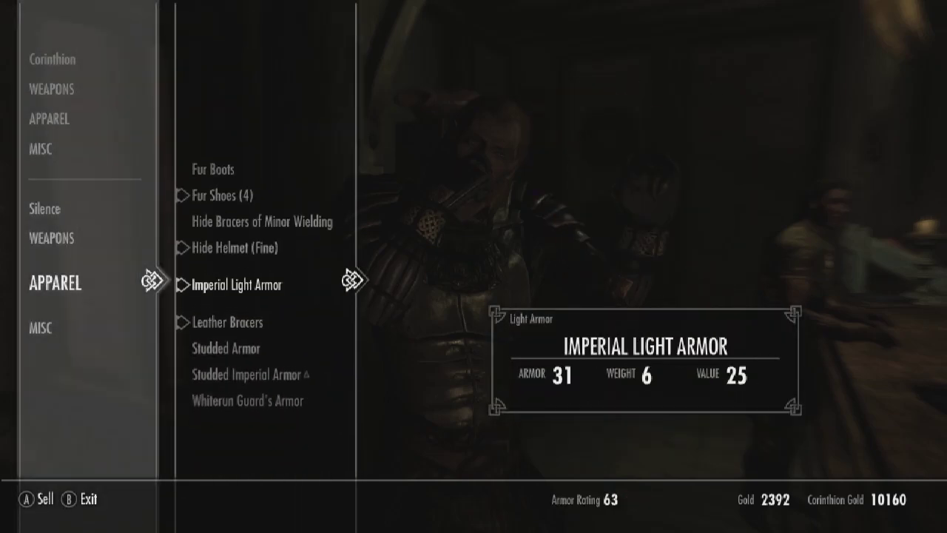
# Step: Check which of the player's own miscellaneous items can be sold to Corinthion
pyautogui.press('Left')
pyautogui.press('Down')
pyautogui.press('Right')
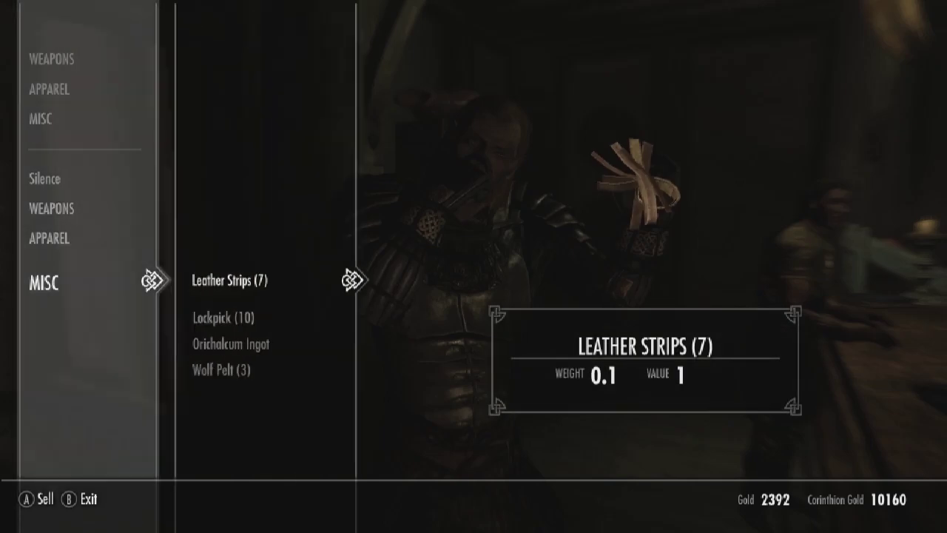
pyautogui.press('Down')
pyautogui.press('Down')
pyautogui.press('Down')
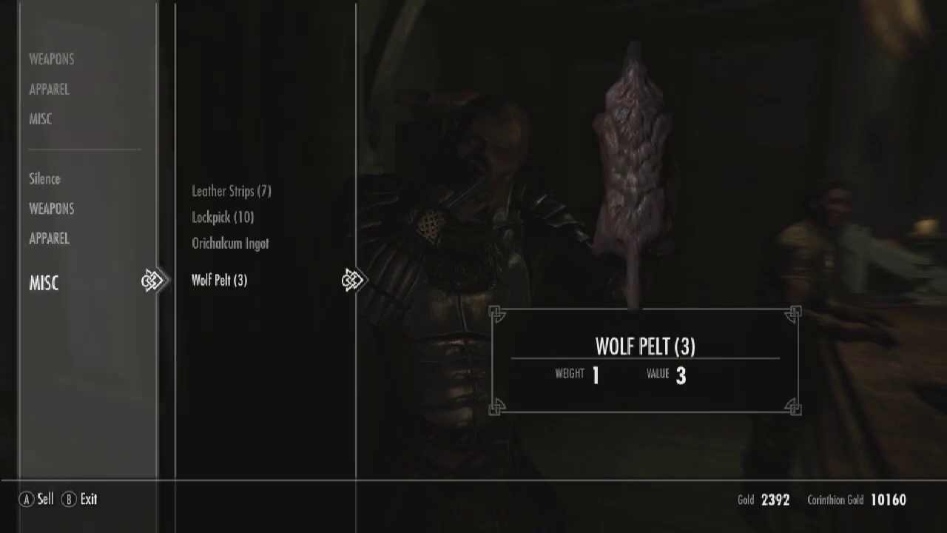
pyautogui.press('Up')
pyautogui.press('Up')
pyautogui.press('Up')
# Step: Look over the merchant and player item categories, leave the trade and end the conversation with Corinthion
pyautogui.press('Left')
pyautogui.press('Up')
pyautogui.press('Up')
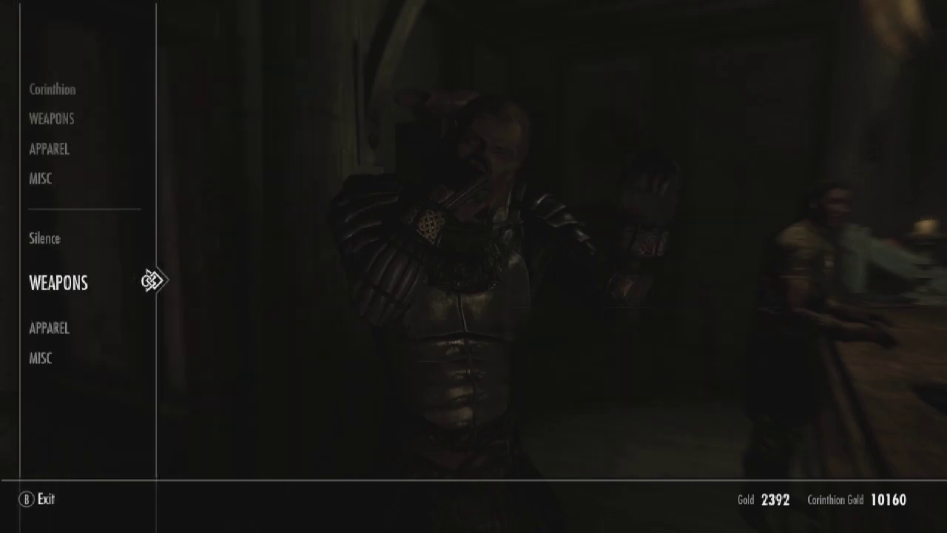
pyautogui.press('Up')
pyautogui.press('Up')
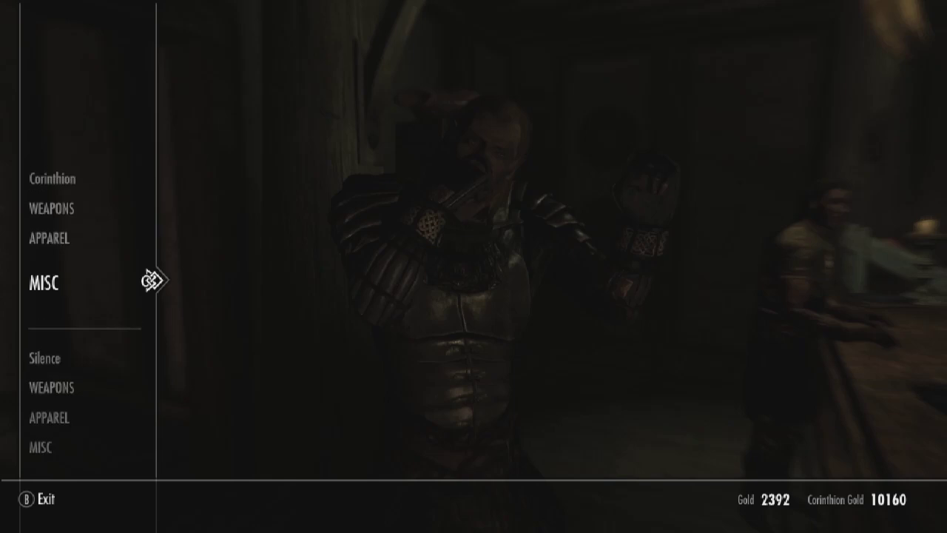
pyautogui.press('Down')
pyautogui.press('Down')
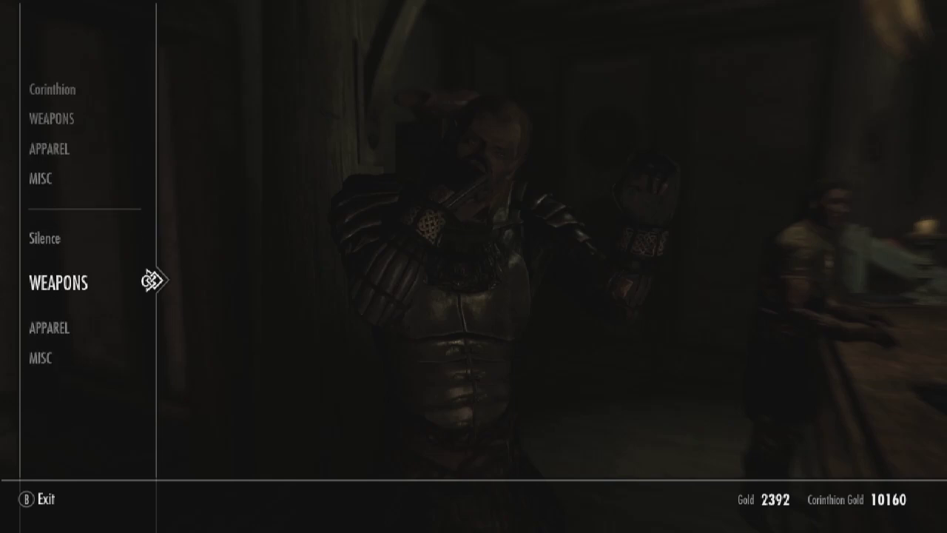
pyautogui.press('Escape')
pyautogui.press('Escape')
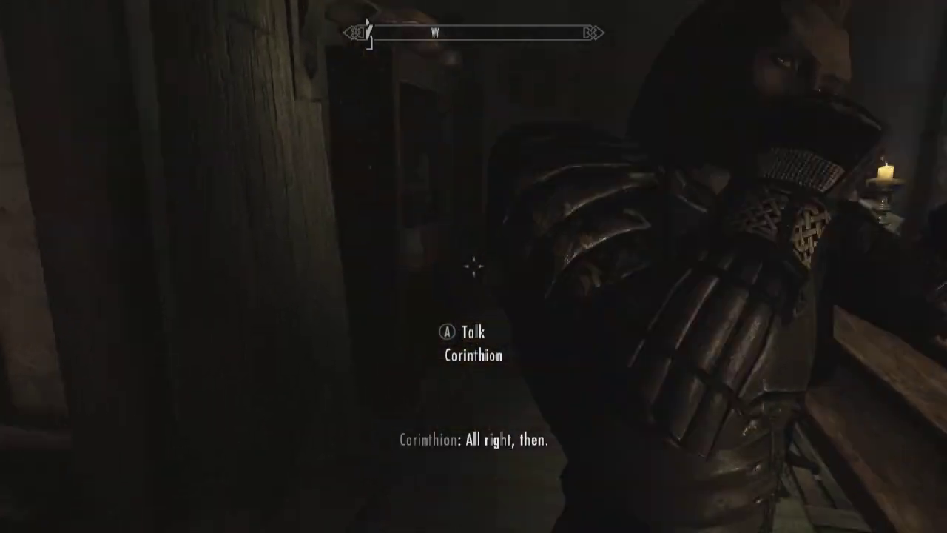